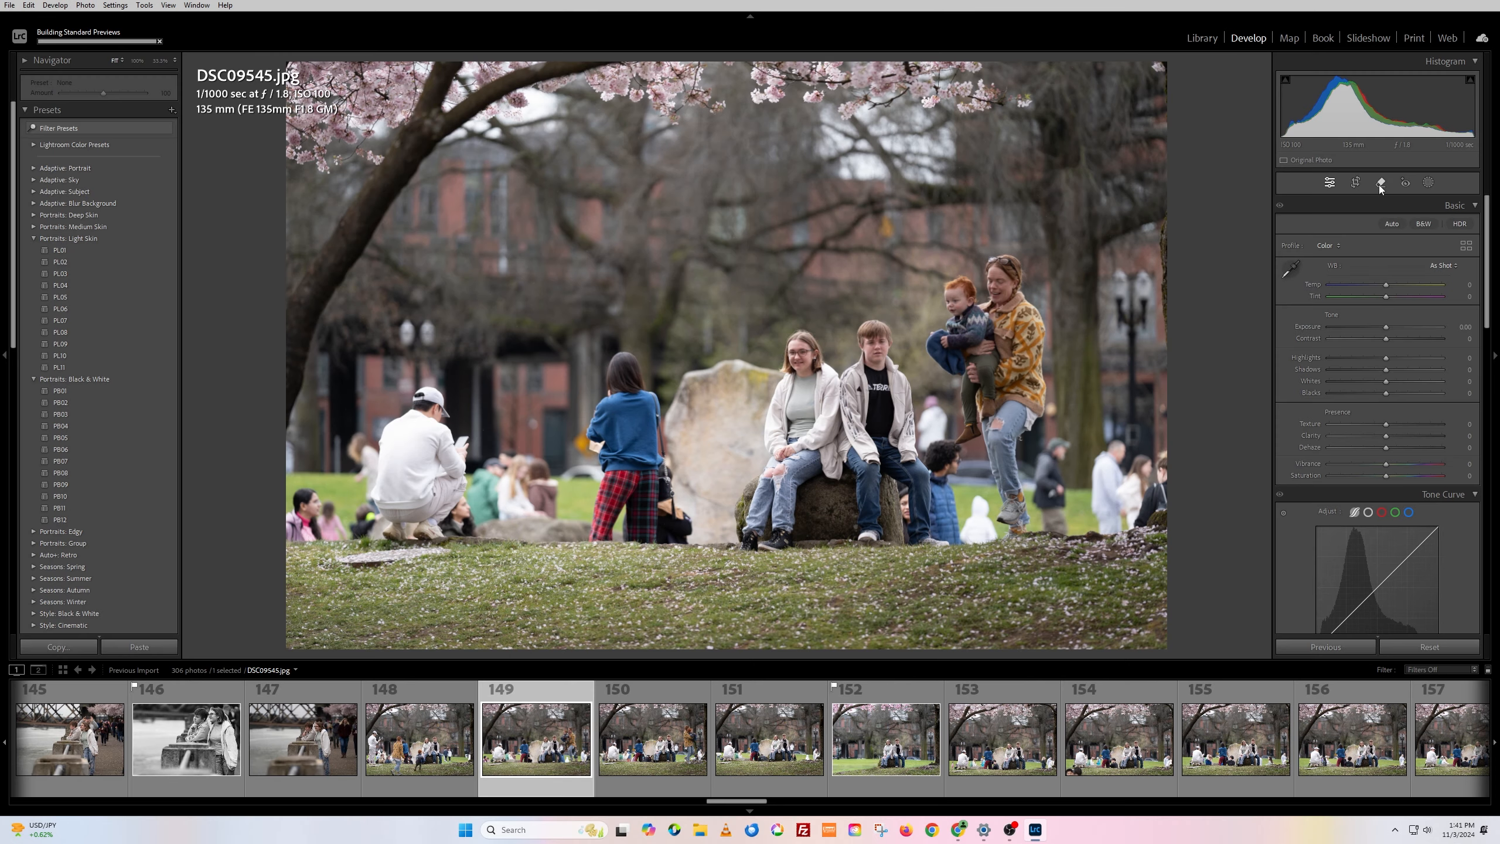
Mask the adult holding a child and the background people right of the seated pair for generative removal, with brush size 16.
left_click(1380, 183)
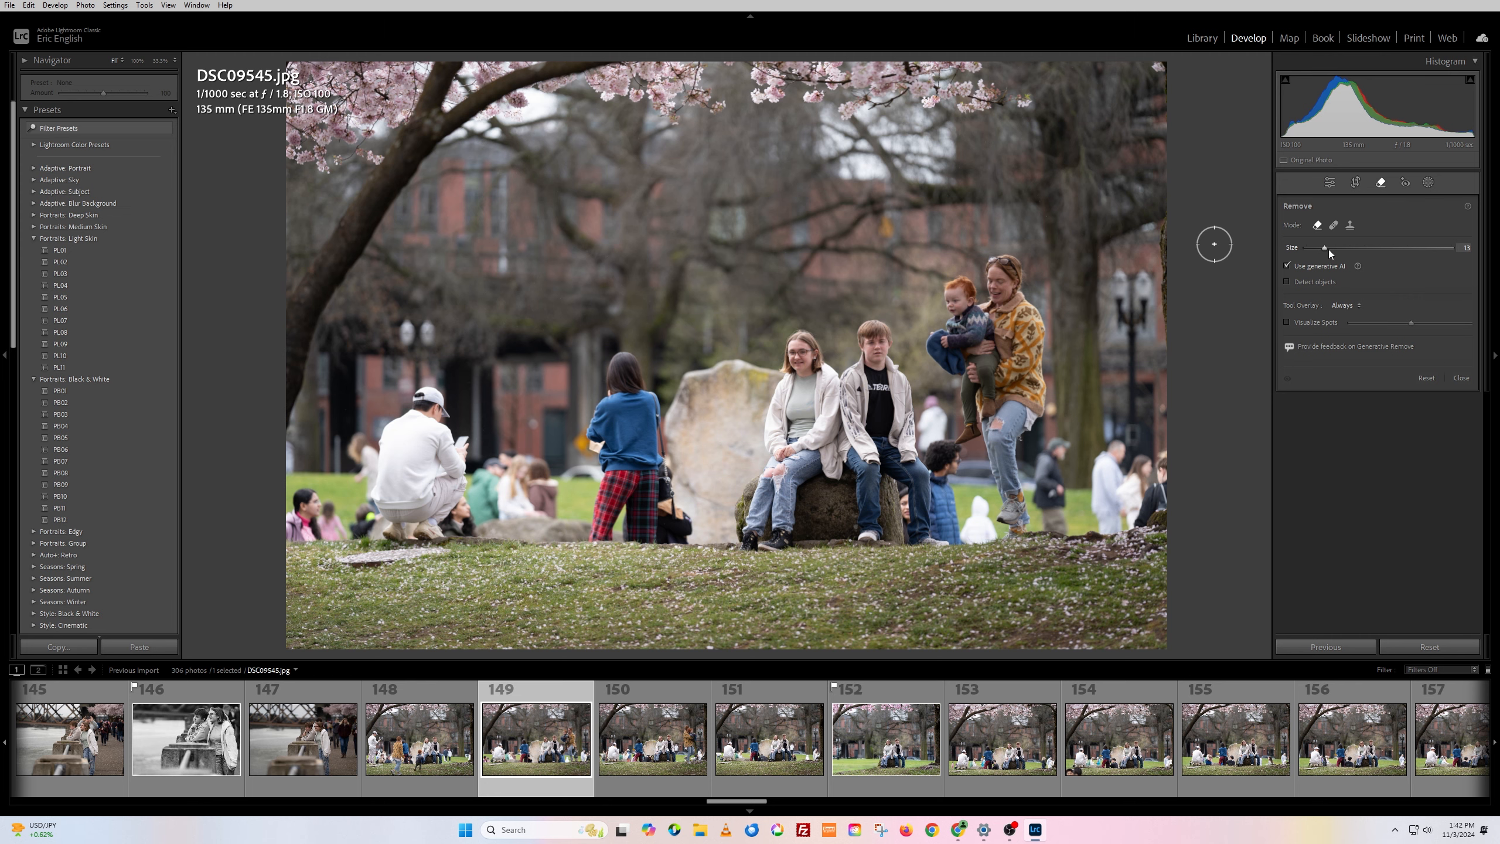
mouse_move(1324, 249)
left_mouse_down()
mouse_move(1453, 258)
mouse_move(1329, 257)
left_mouse_up()
mouse_move(1164, 468)
left_mouse_down()
mouse_move(1112, 456)
mouse_move(1108, 528)
mouse_move(1156, 517)
mouse_move(1130, 497)
mouse_move(1145, 495)
left_mouse_up()
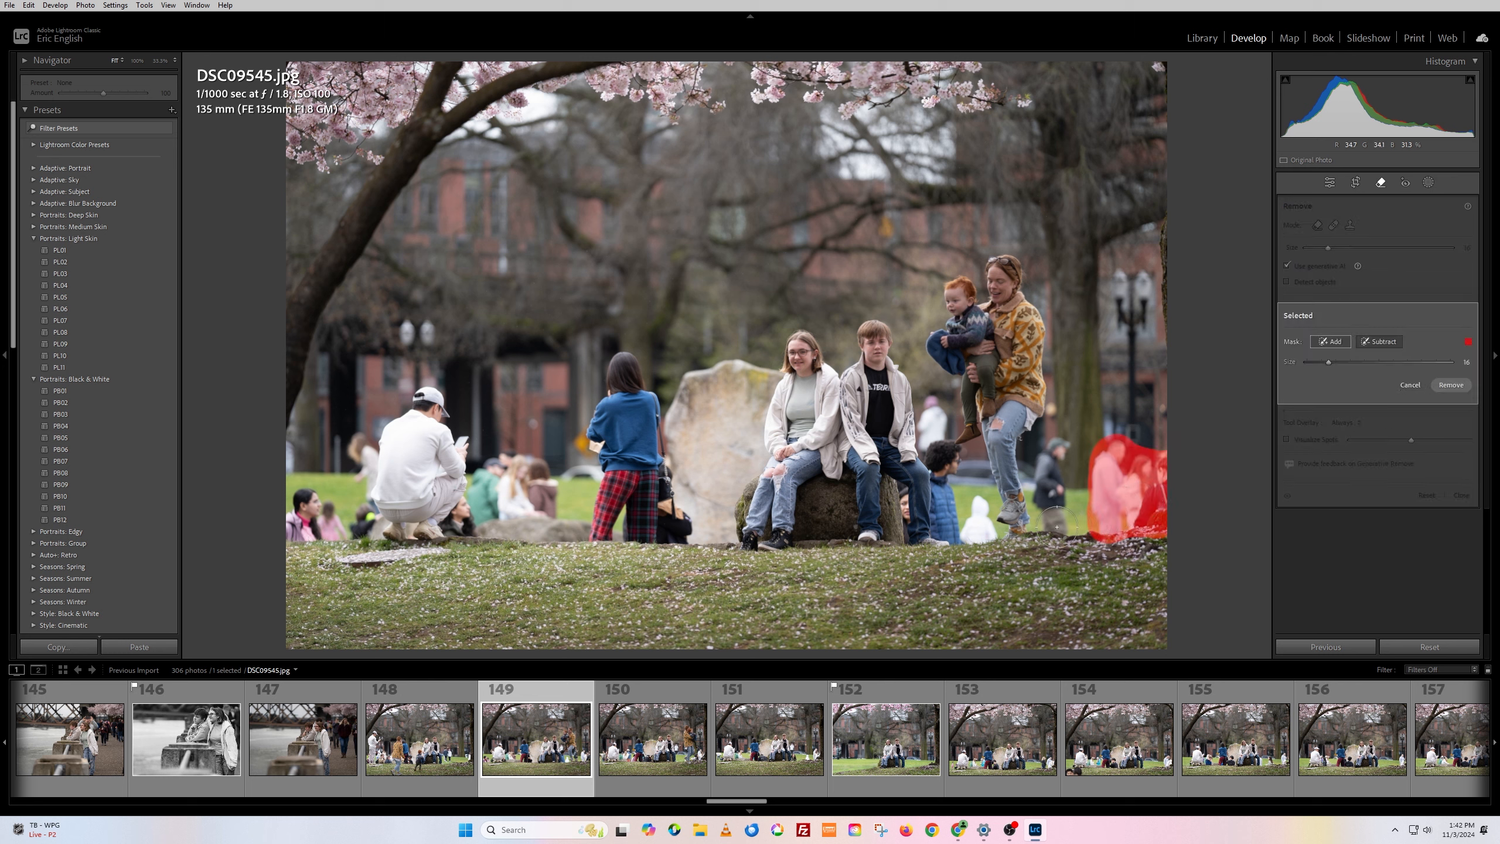
mouse_move(1056, 524)
left_mouse_down()
mouse_move(1022, 384)
mouse_move(1025, 308)
mouse_move(1001, 264)
mouse_move(983, 292)
mouse_move(958, 292)
mouse_move(932, 358)
mouse_move(978, 405)
mouse_move(941, 456)
mouse_move(944, 532)
mouse_move(973, 524)
mouse_move(943, 480)
mouse_move(938, 407)
mouse_move(975, 442)
mouse_move(952, 459)
mouse_move(985, 547)
mouse_move(980, 486)
left_mouse_up()
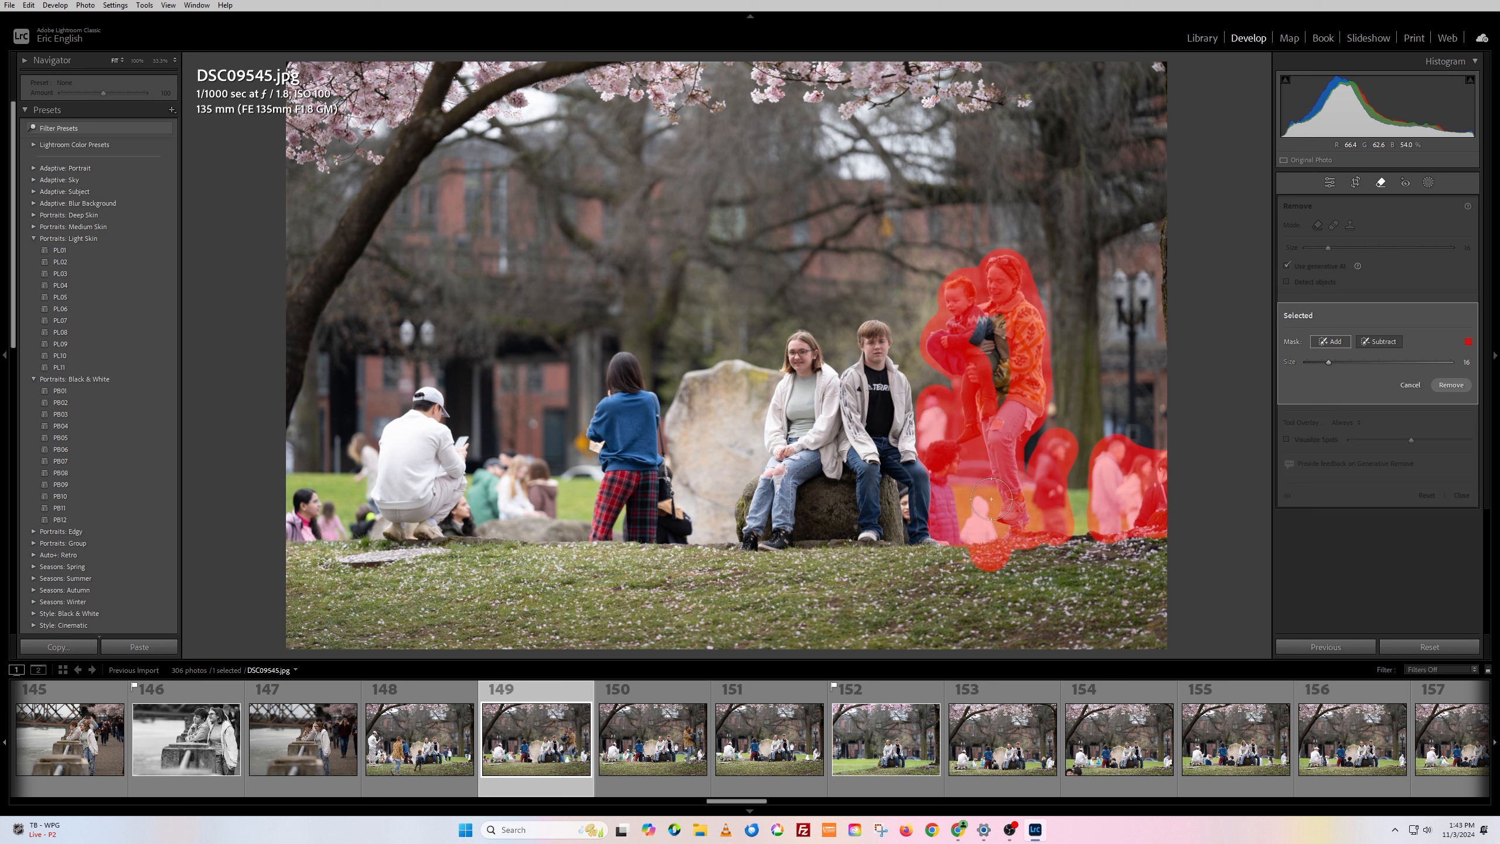
mouse_move(995, 485)
left_mouse_down()
mouse_move(995, 345)
mouse_move(979, 349)
left_mouse_up()
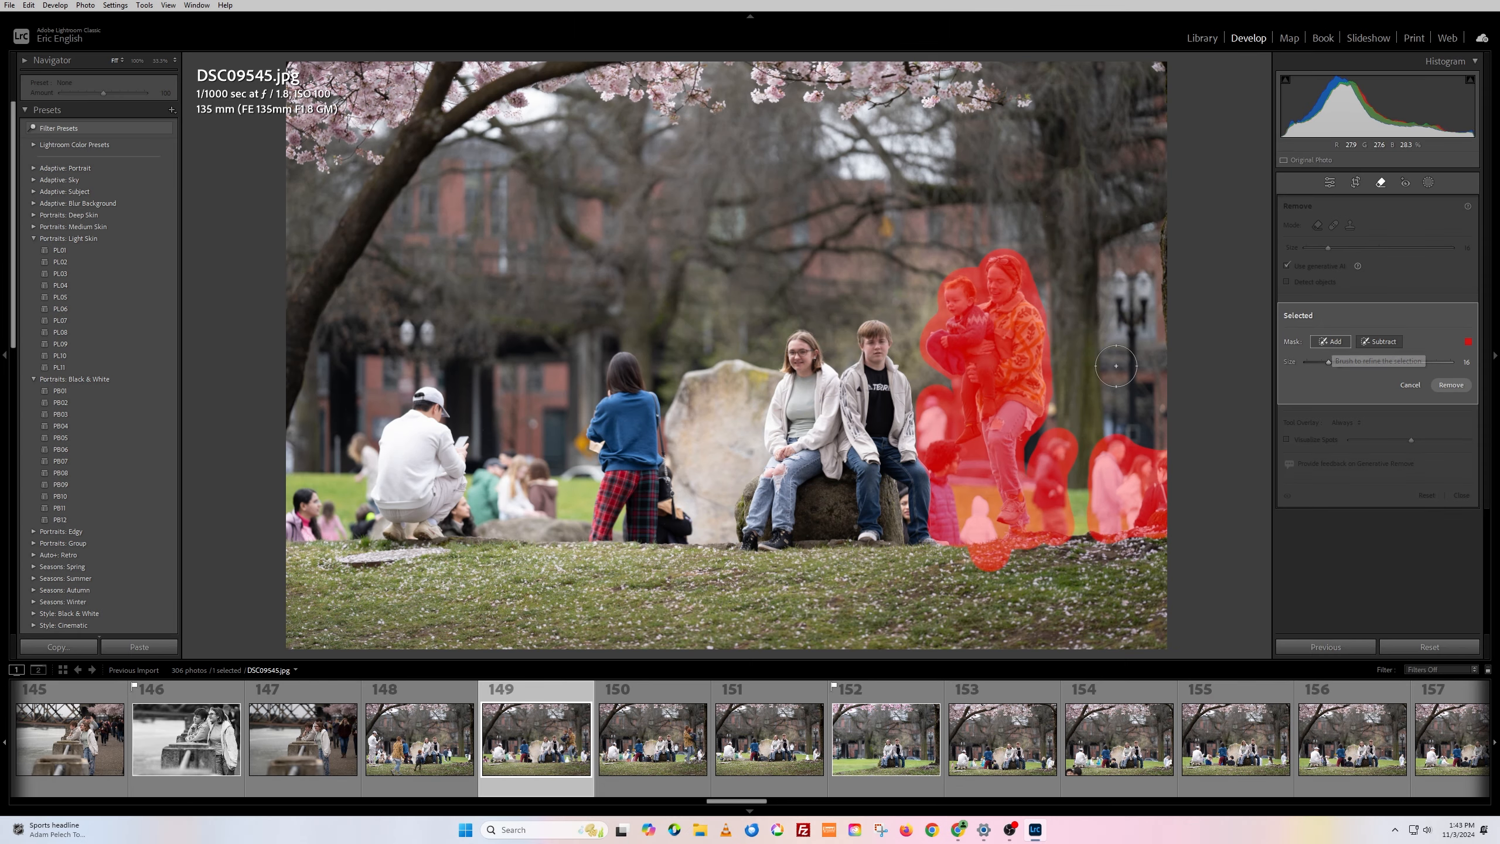
Extend the mask above the adult's head, subtract that excess area, and remove the masked people.
mouse_move(981, 261)
left_mouse_down()
mouse_move(943, 256)
mouse_move(1023, 234)
mouse_move(1034, 206)
left_mouse_up()
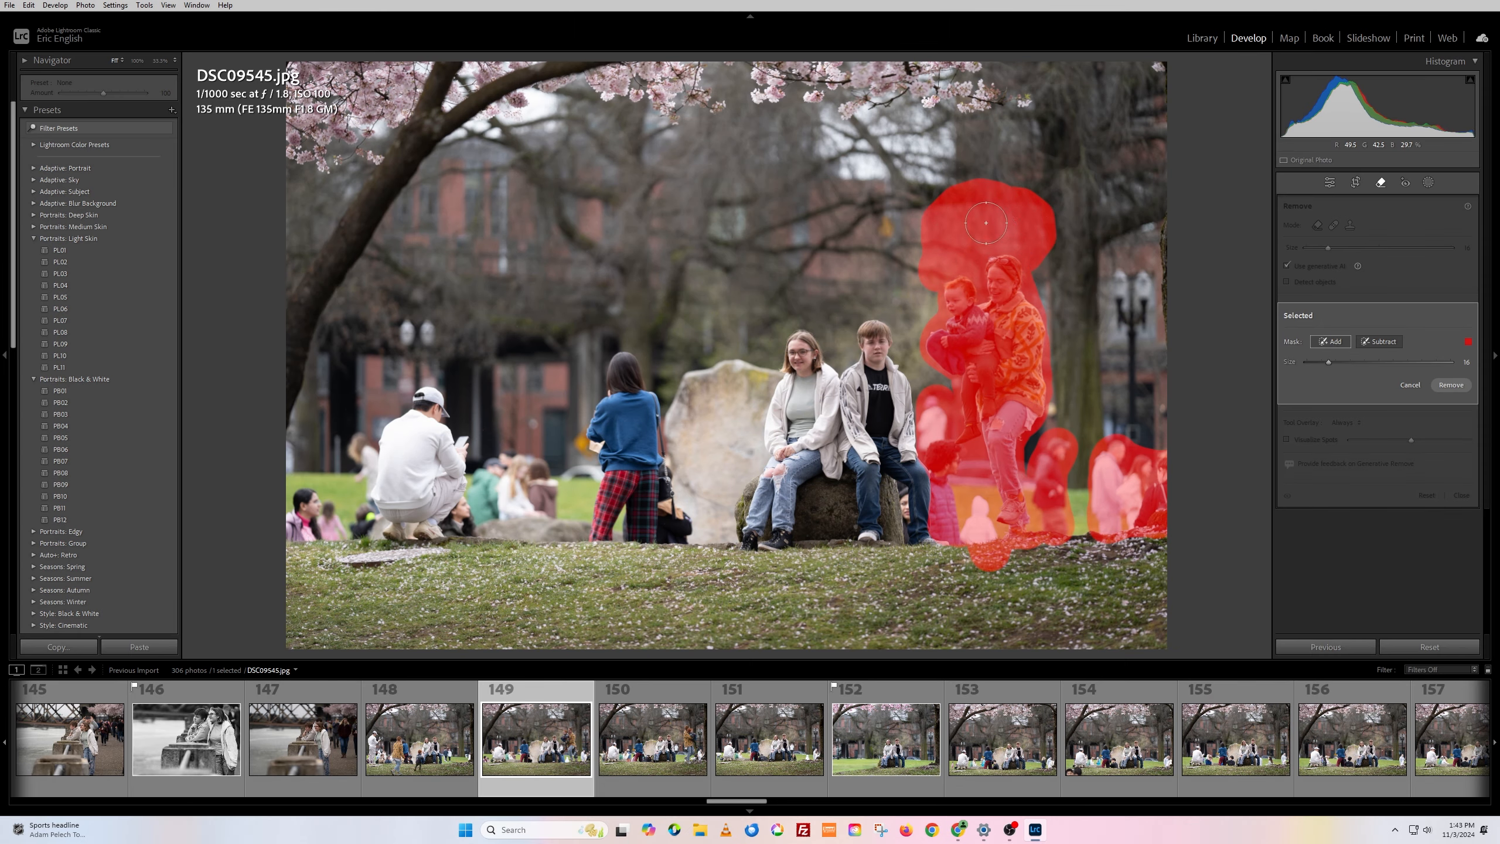
left_click(1377, 344)
mouse_move(908, 272)
left_mouse_down()
mouse_move(975, 213)
mouse_move(1043, 203)
mouse_move(1079, 236)
mouse_move(958, 235)
mouse_move(905, 286)
left_mouse_up()
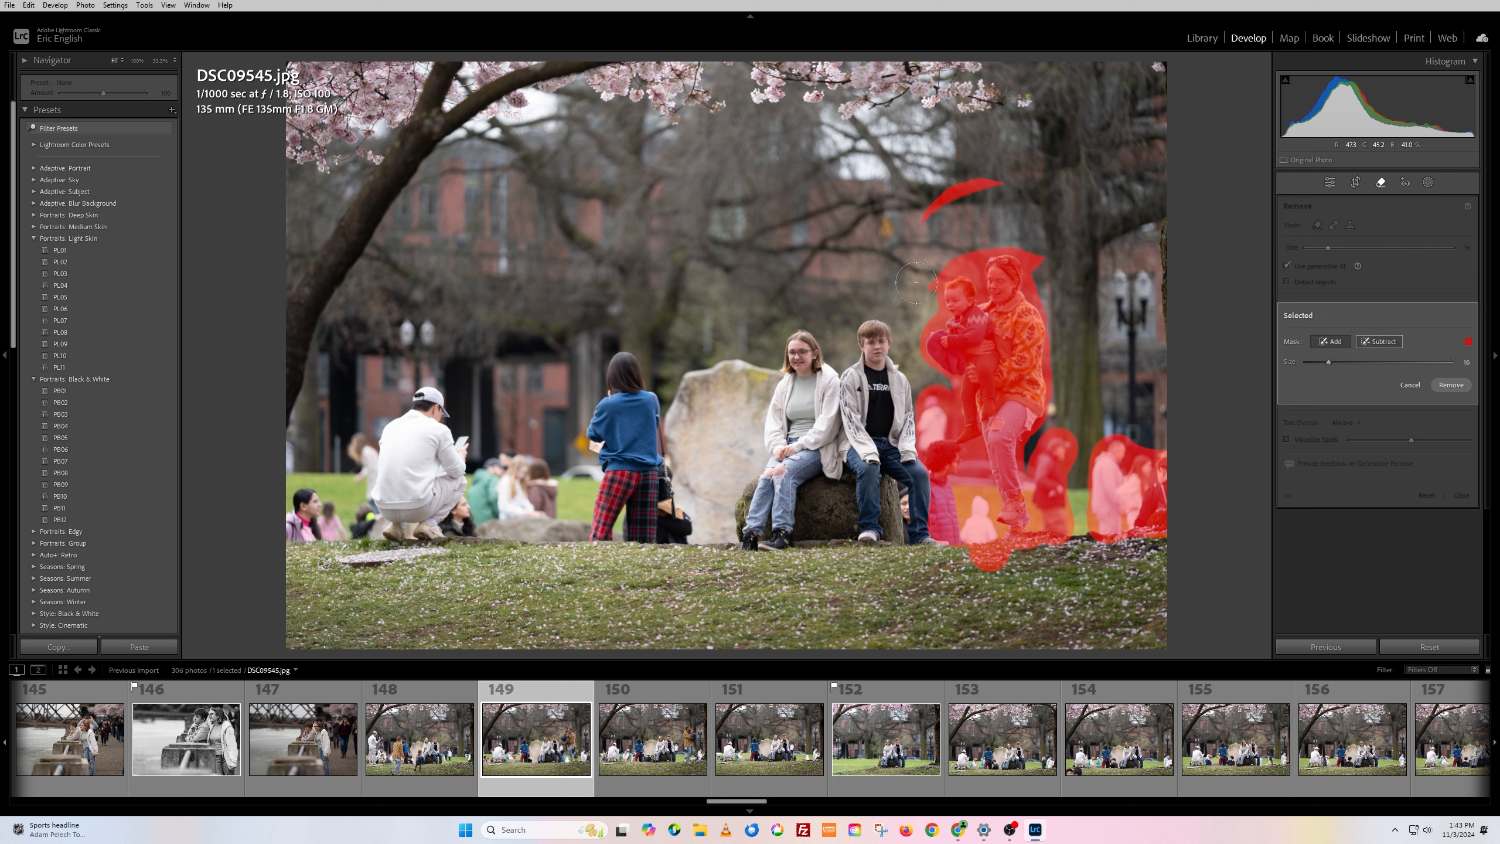
mouse_move(917, 291)
left_mouse_down()
mouse_move(919, 223)
mouse_move(961, 183)
mouse_move(1037, 201)
left_mouse_up()
left_click(1456, 387)
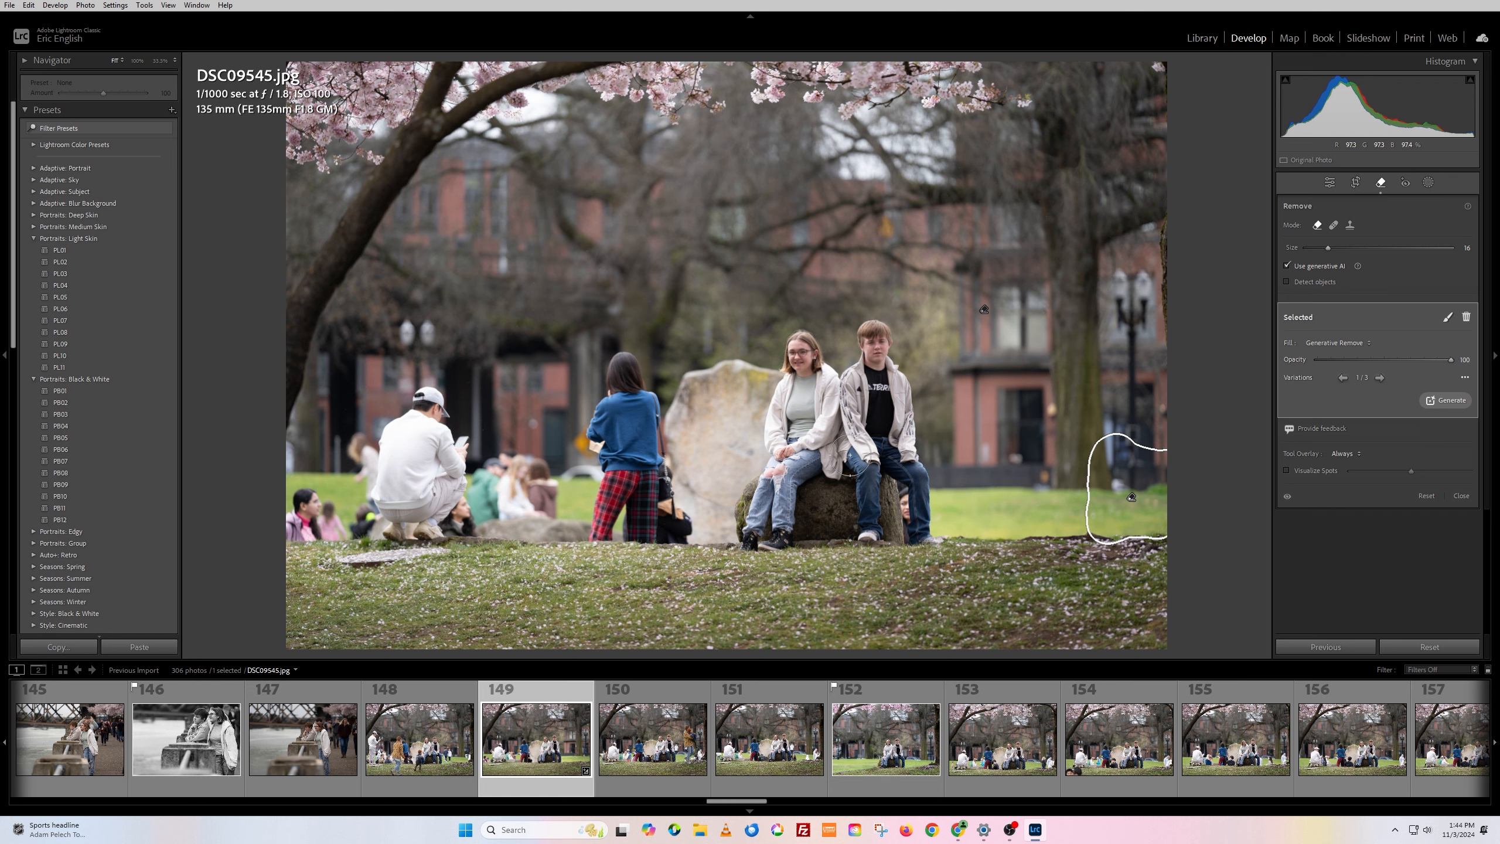
Compare the generated variations for the large removal area beside the seated pair and keep variation 2.
left_click(1381, 185)
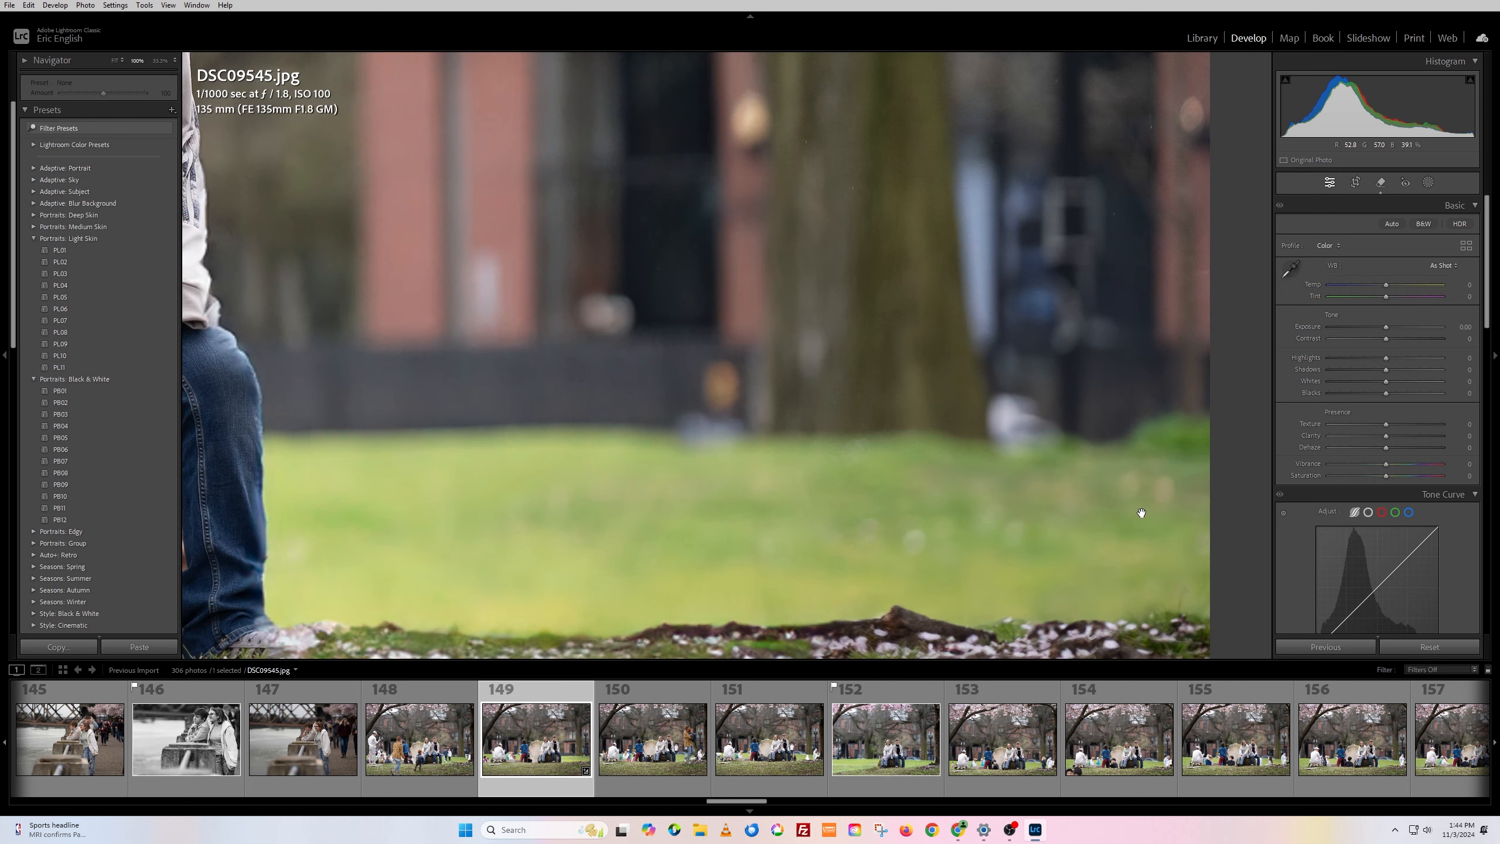
left_click(1151, 509)
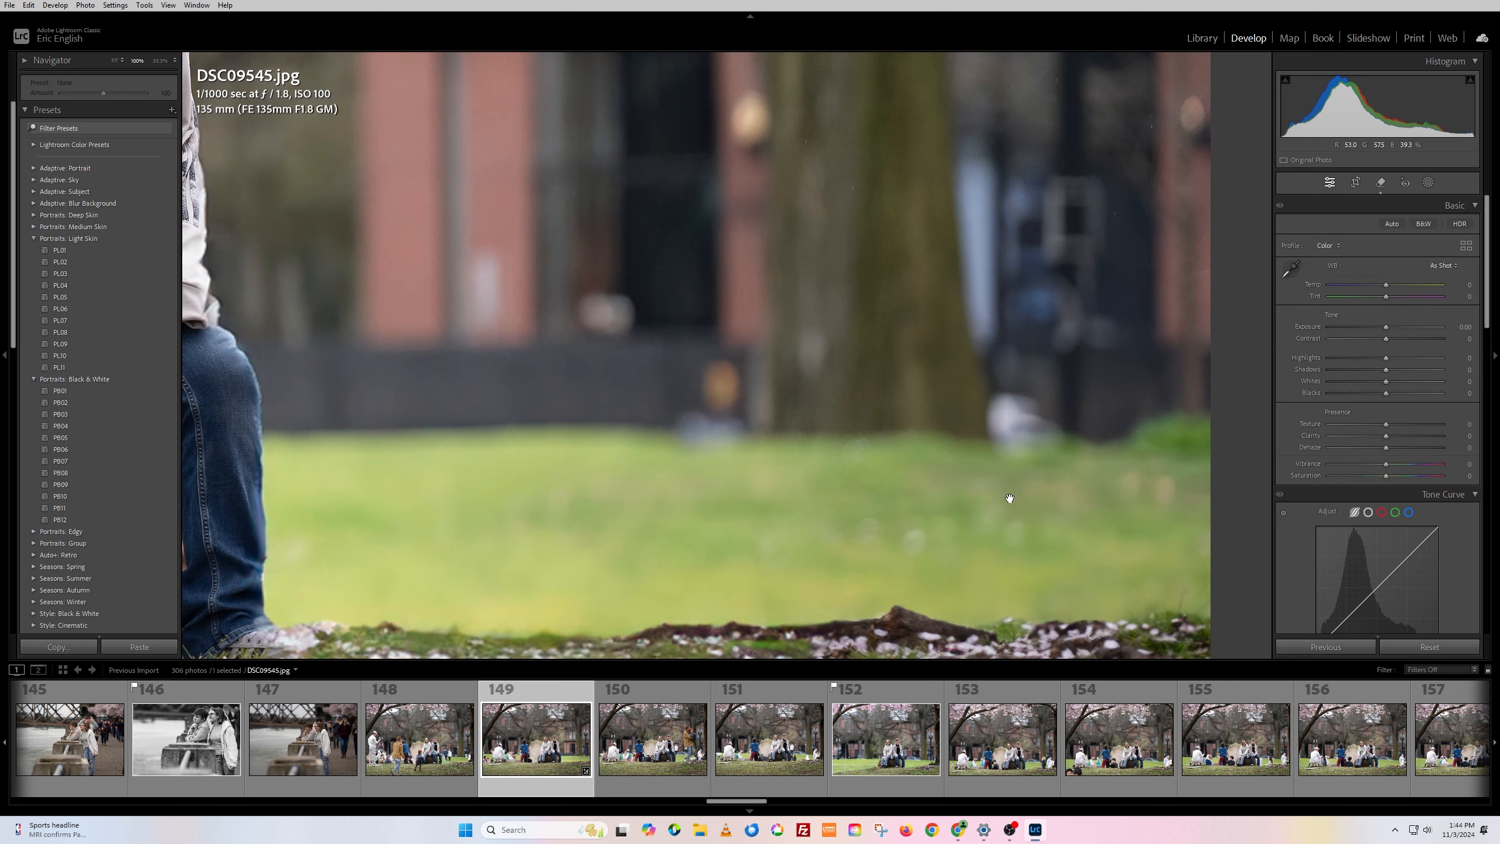
left_click_drag(1009, 498, 1058, 599)
left_click(1059, 599)
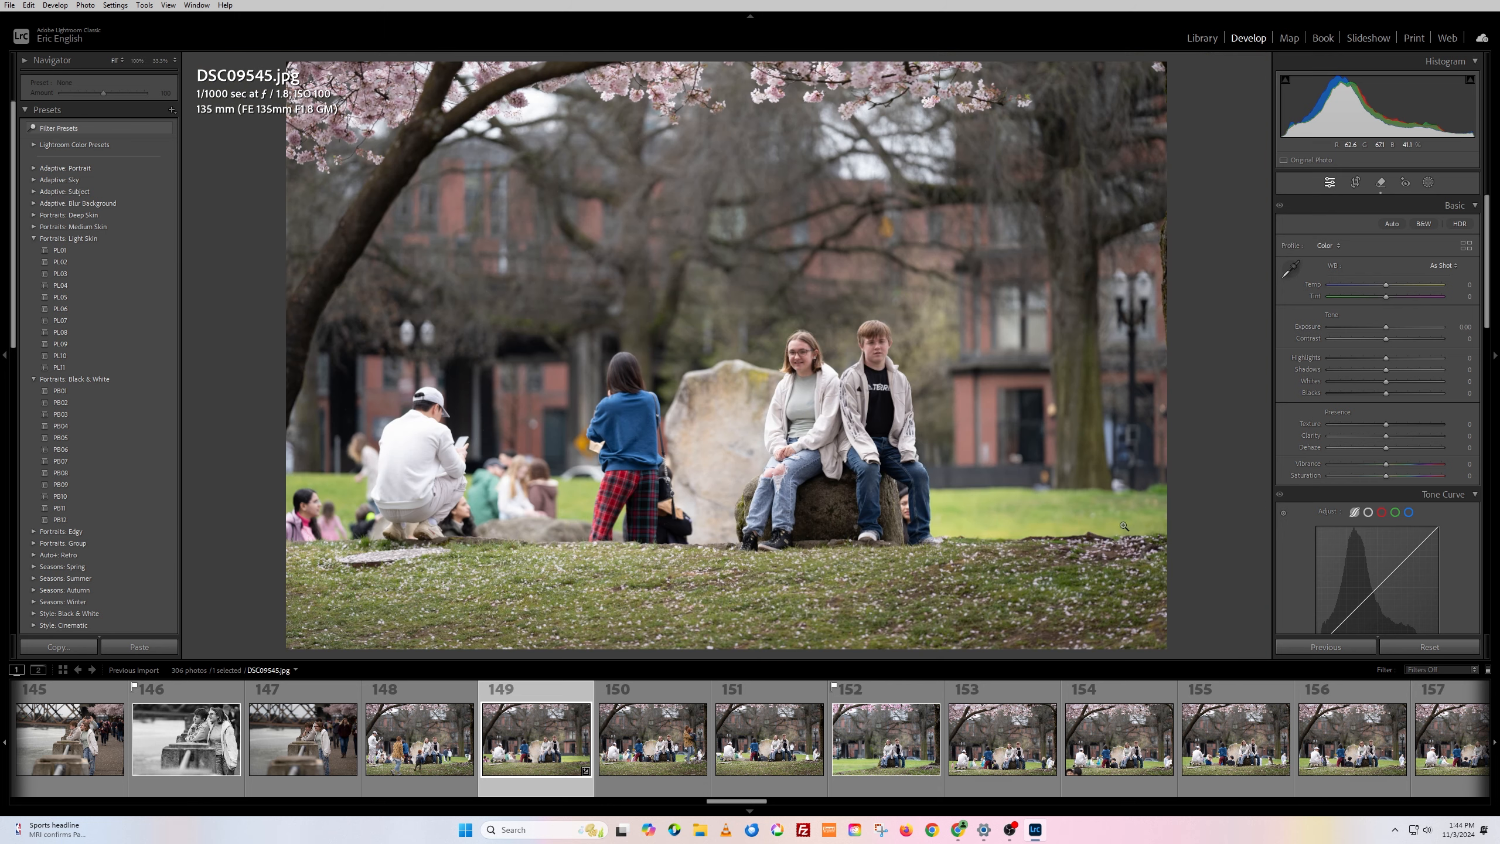
left_click(1380, 188)
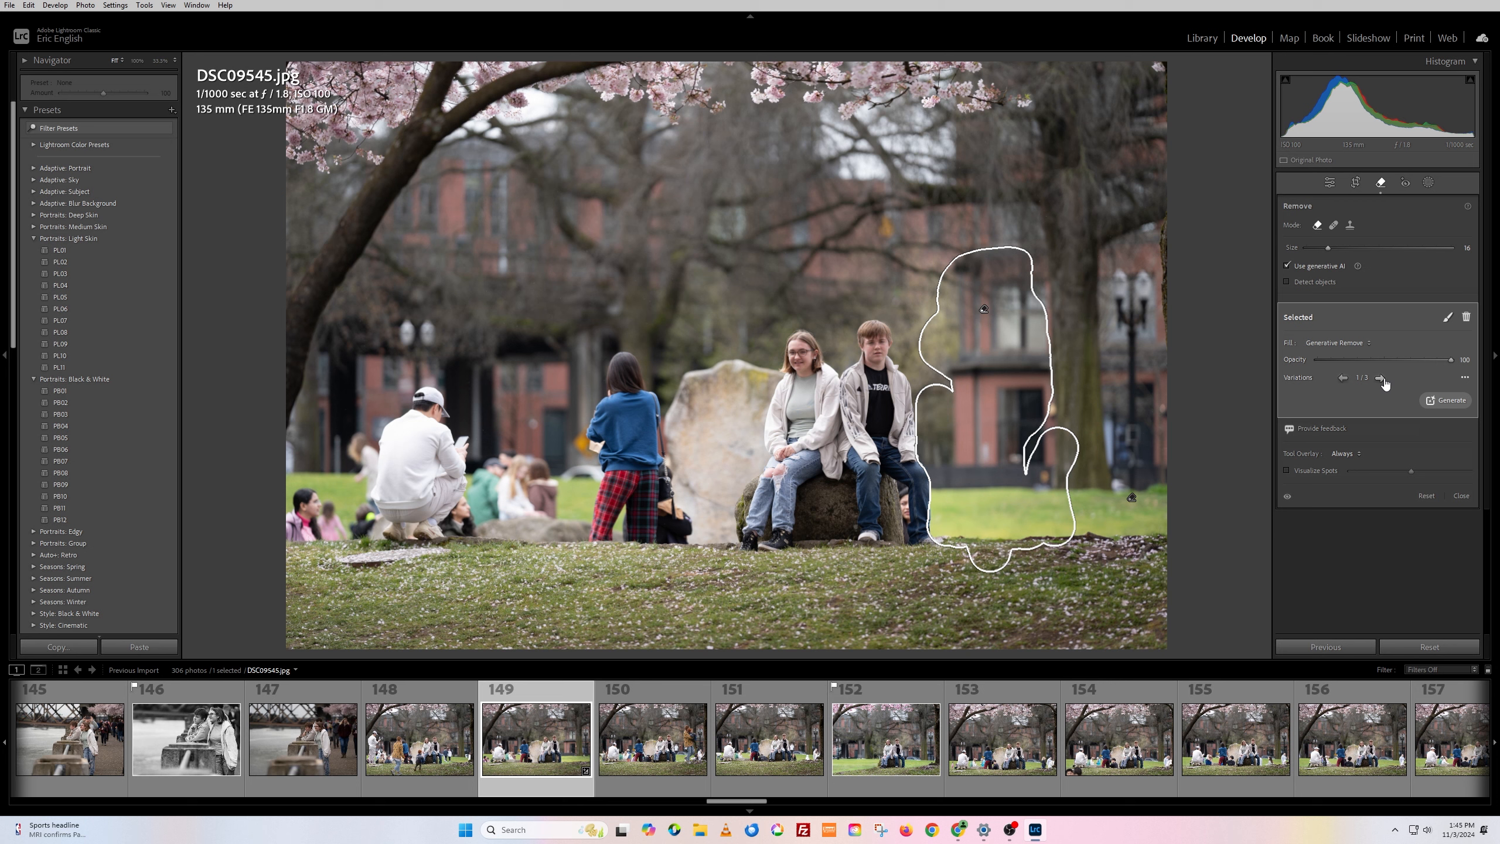
left_click(1383, 379)
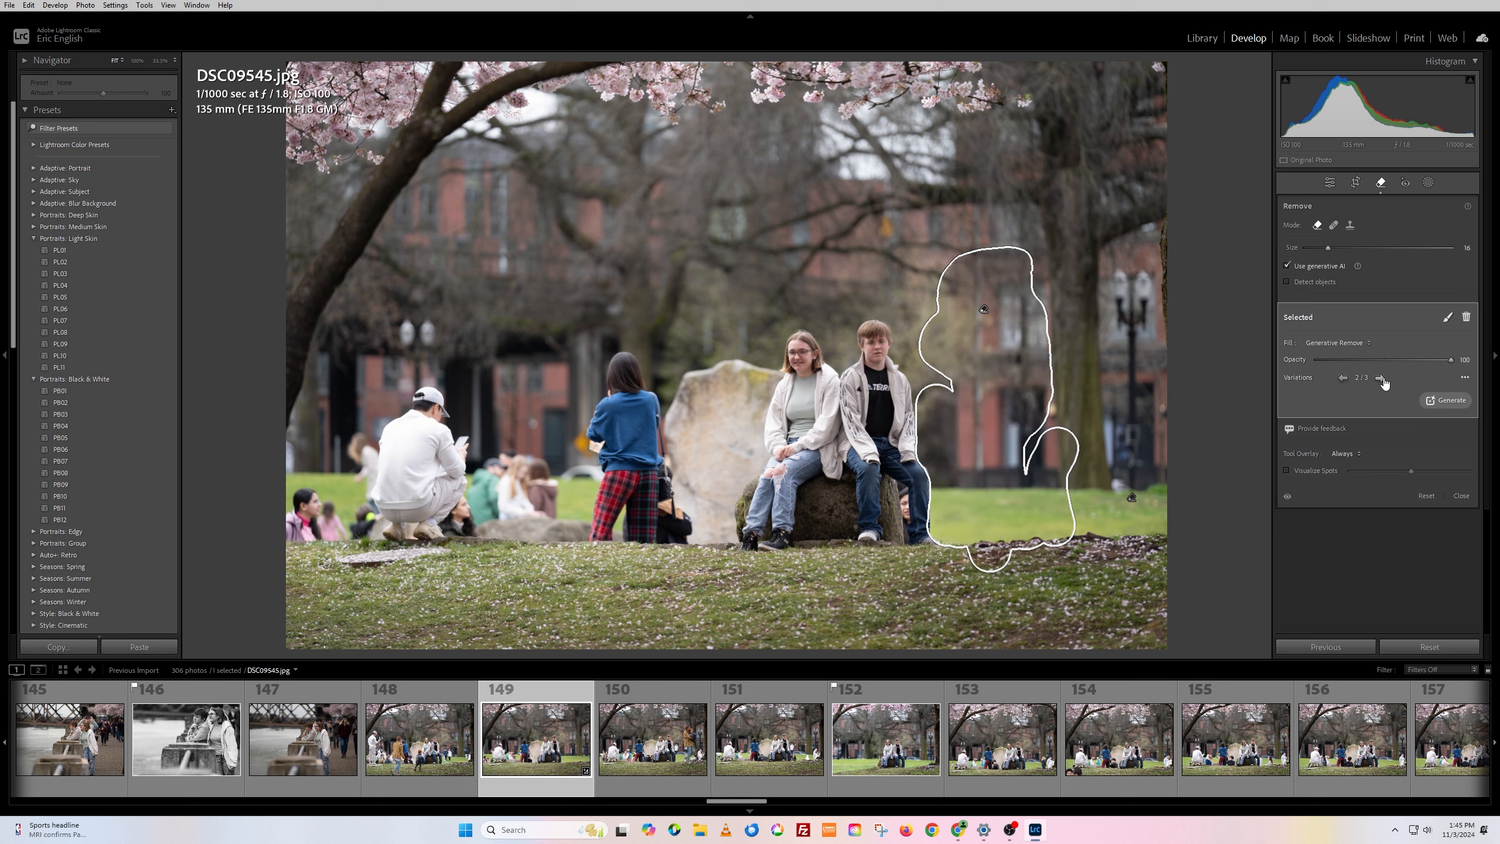
left_click(1380, 378)
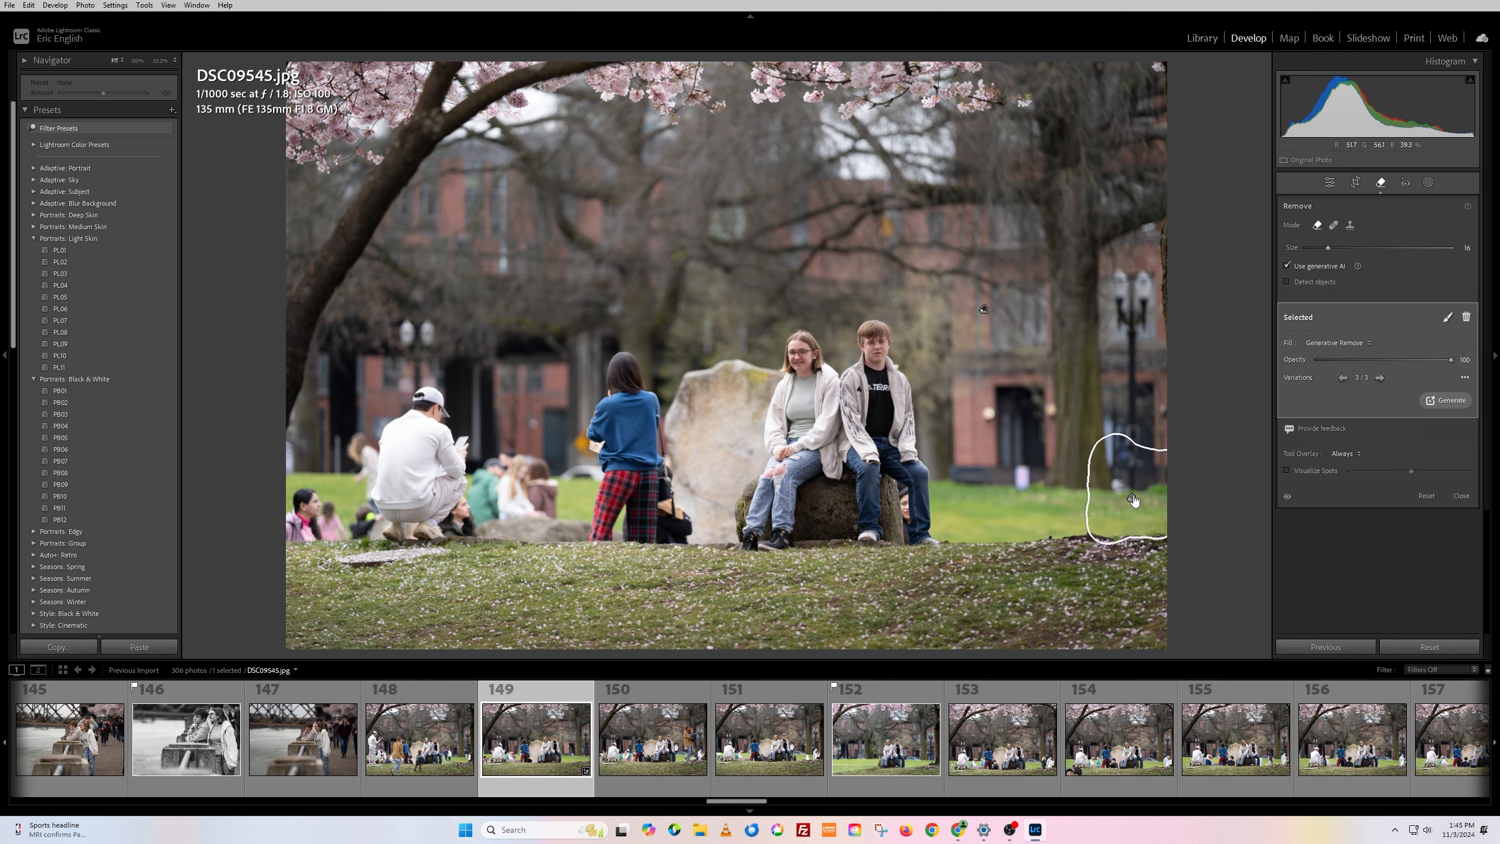
left_click(1344, 378)
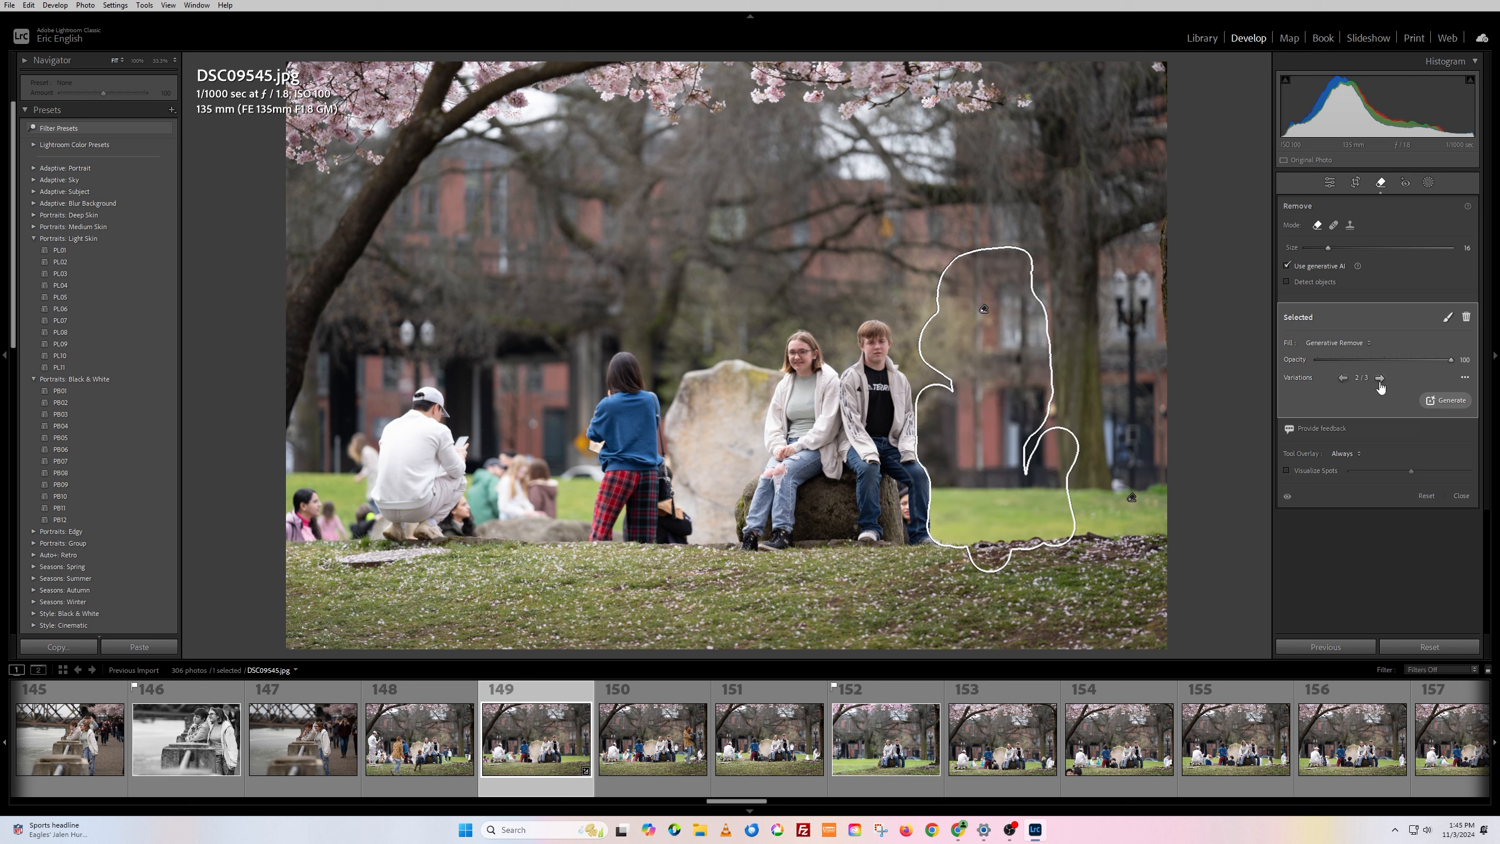
left_click(1380, 183)
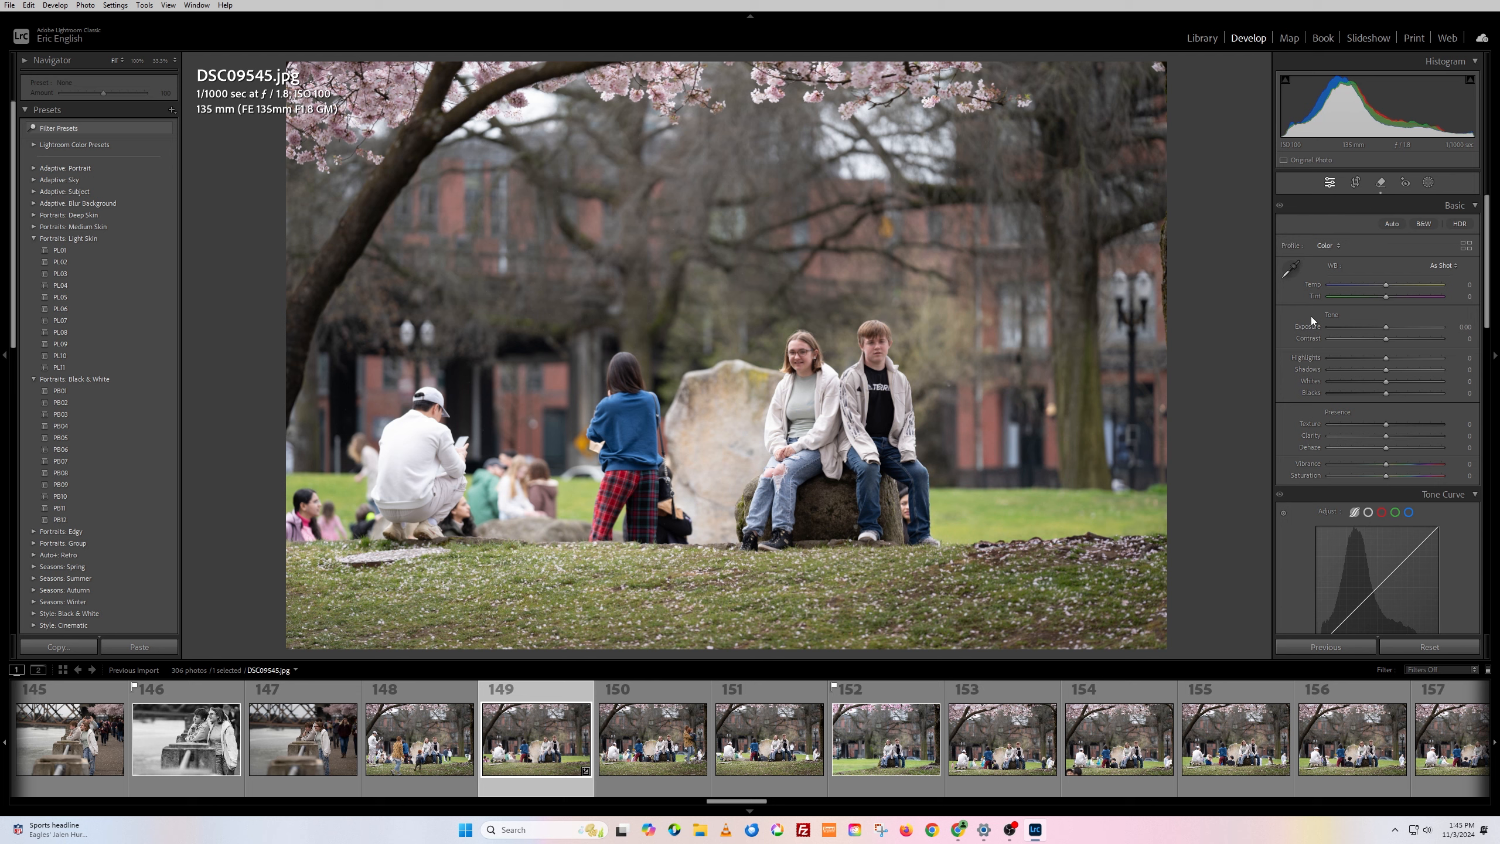
Review the variations of the removal area at the photo's right edge and generate a new set for it.
left_click(1379, 185)
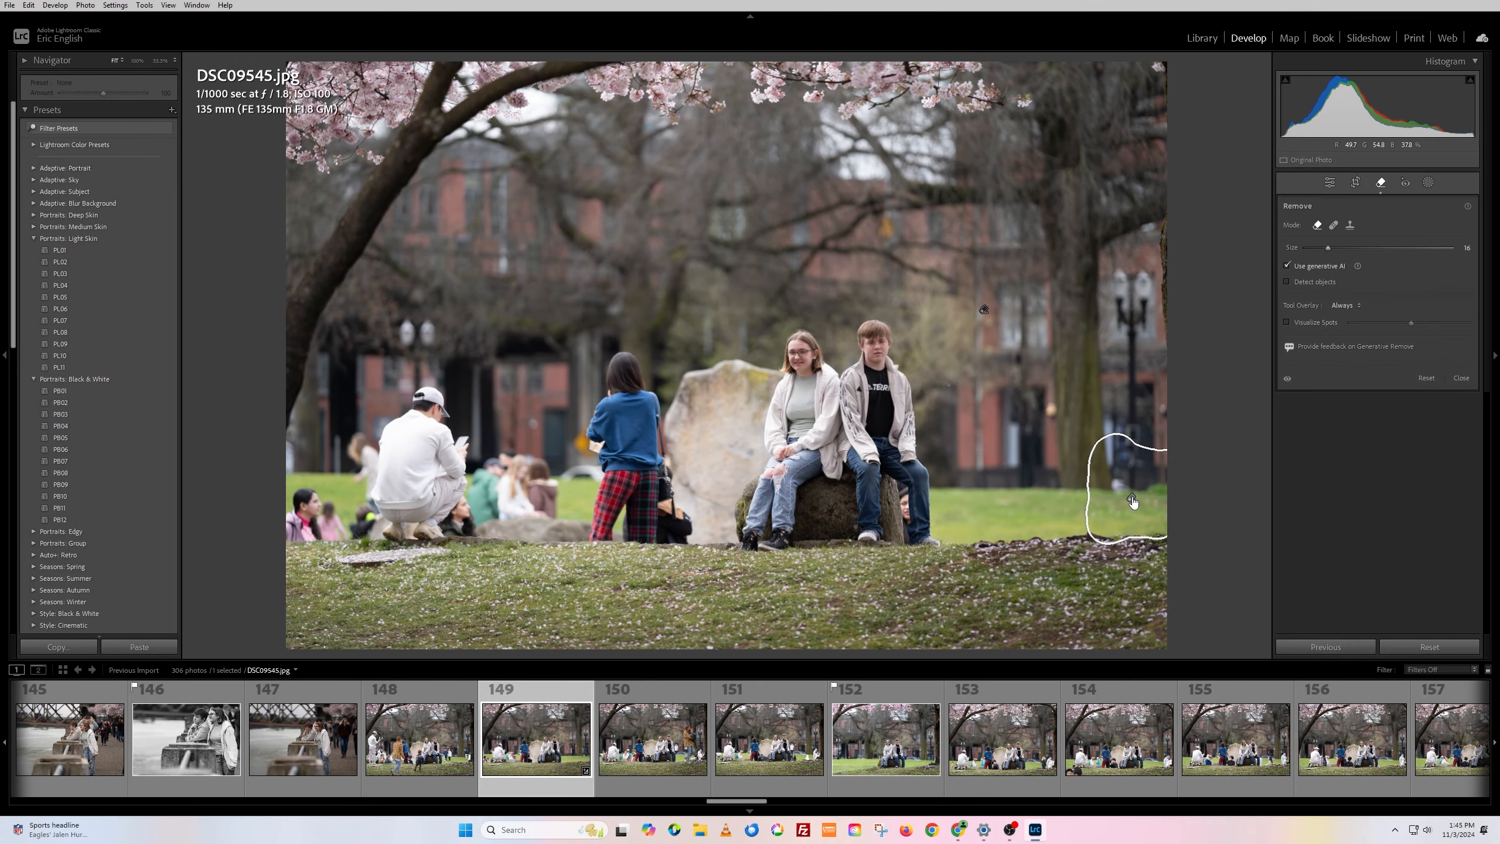
left_click(1132, 499)
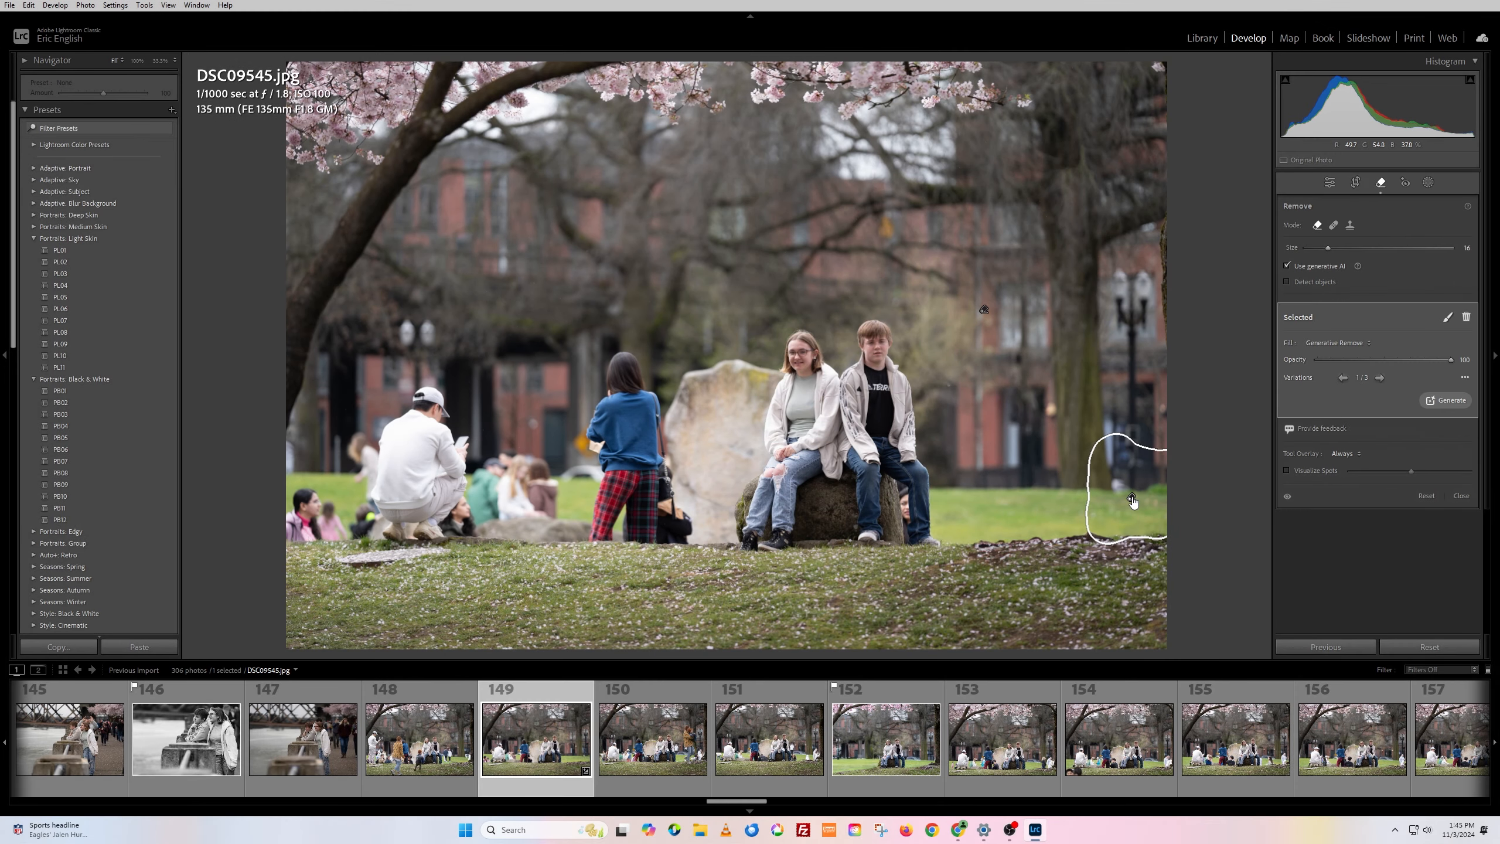
left_click(1380, 377)
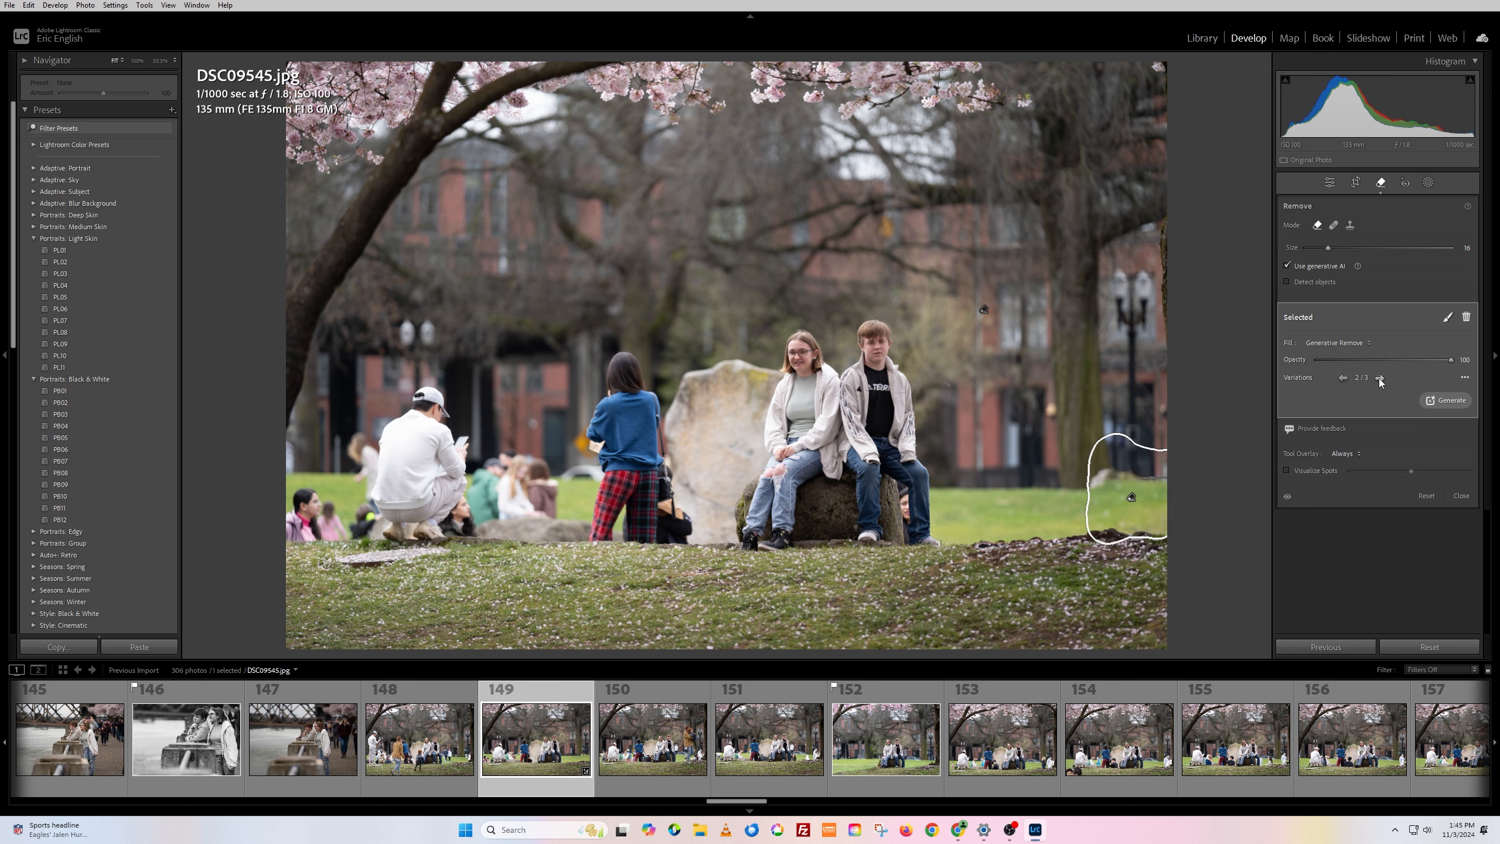
left_click(1379, 378)
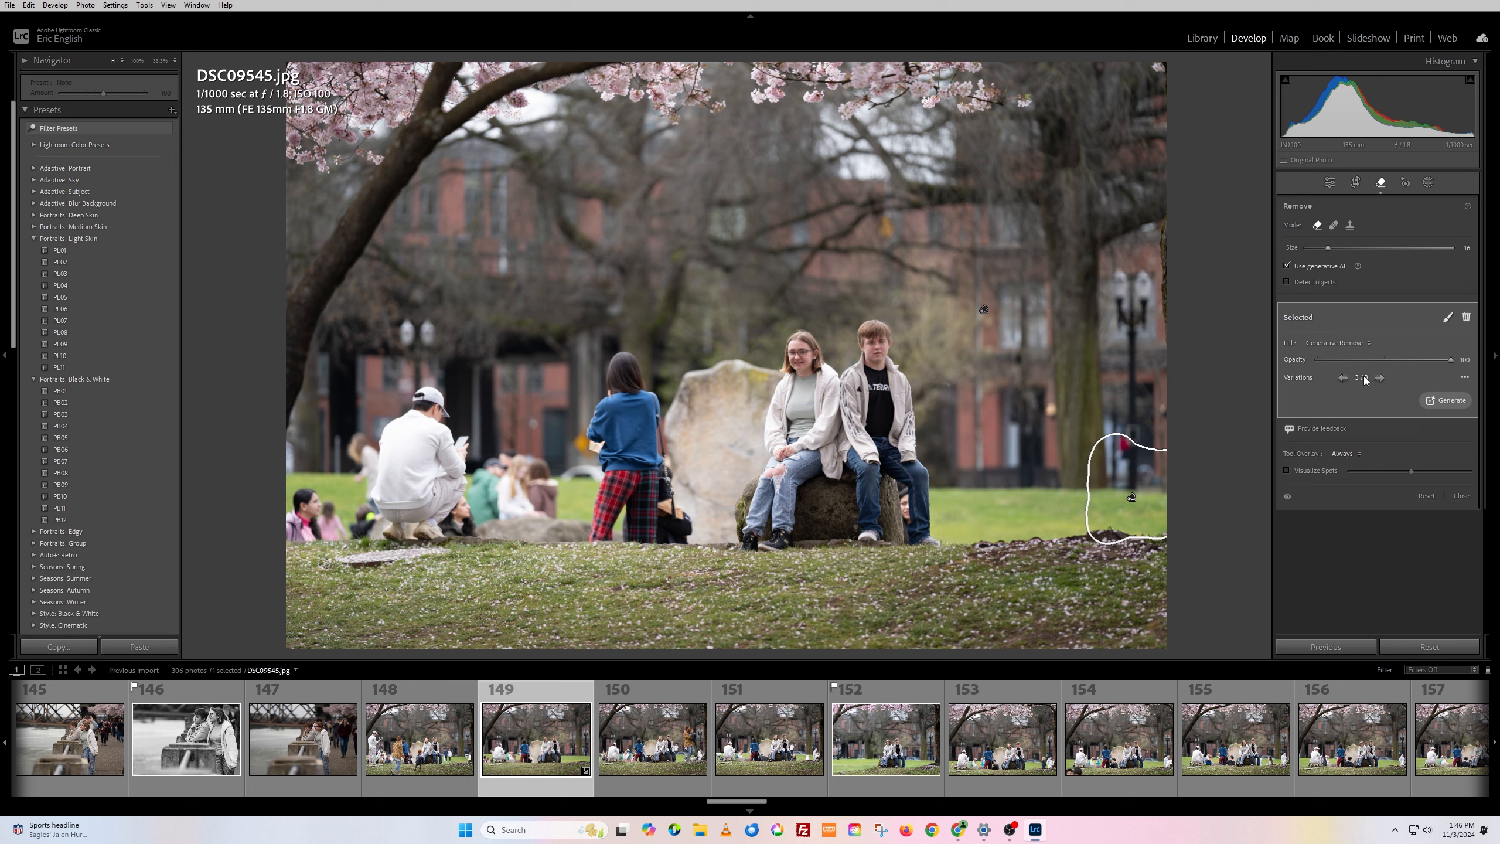
left_click(1440, 408)
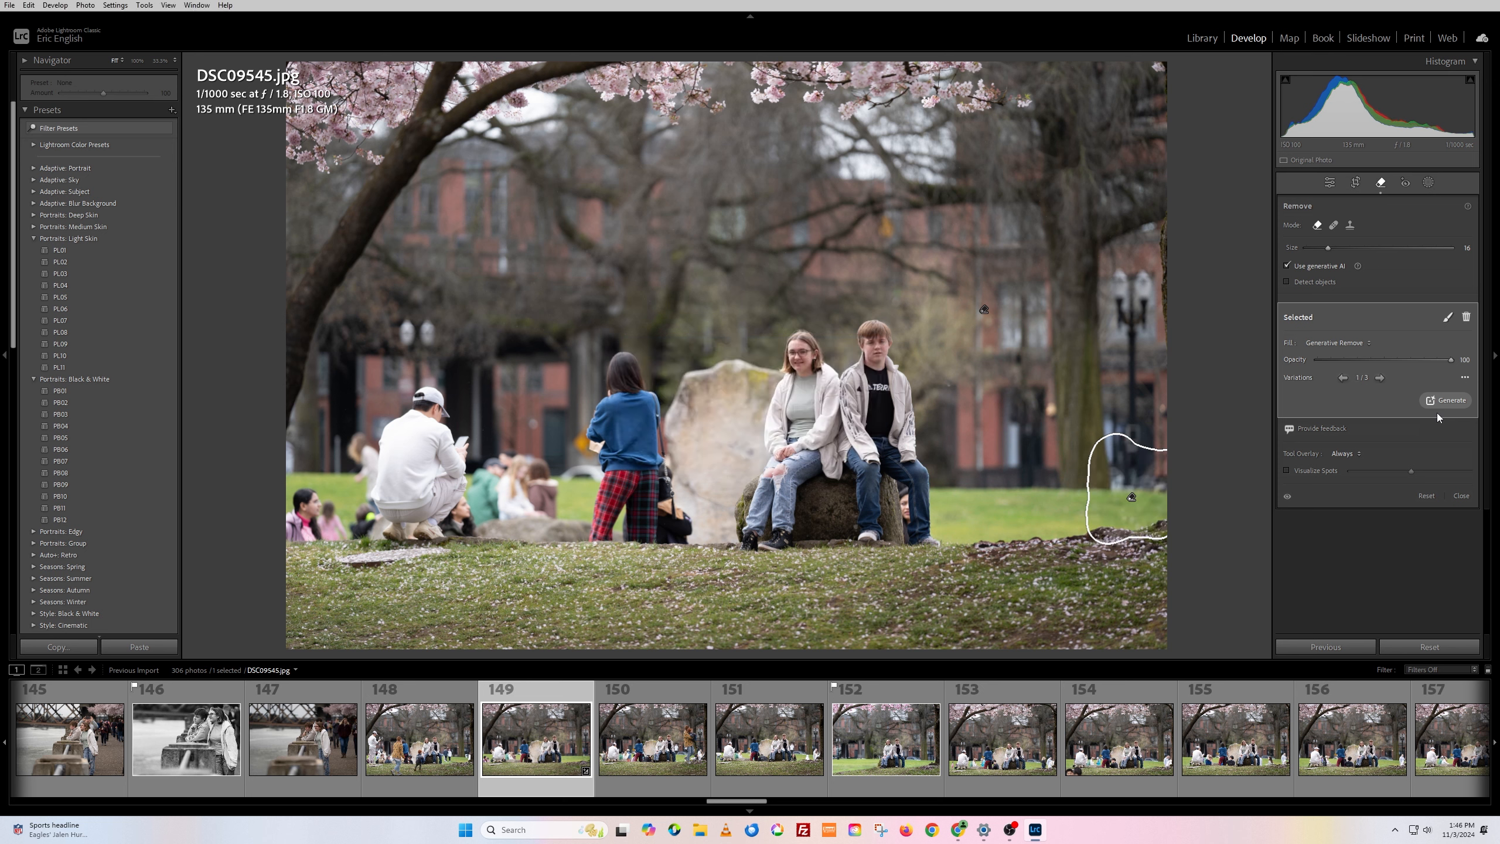
Compare the new variations for the right-edge removal area and keep variation 2.
left_click(1380, 378)
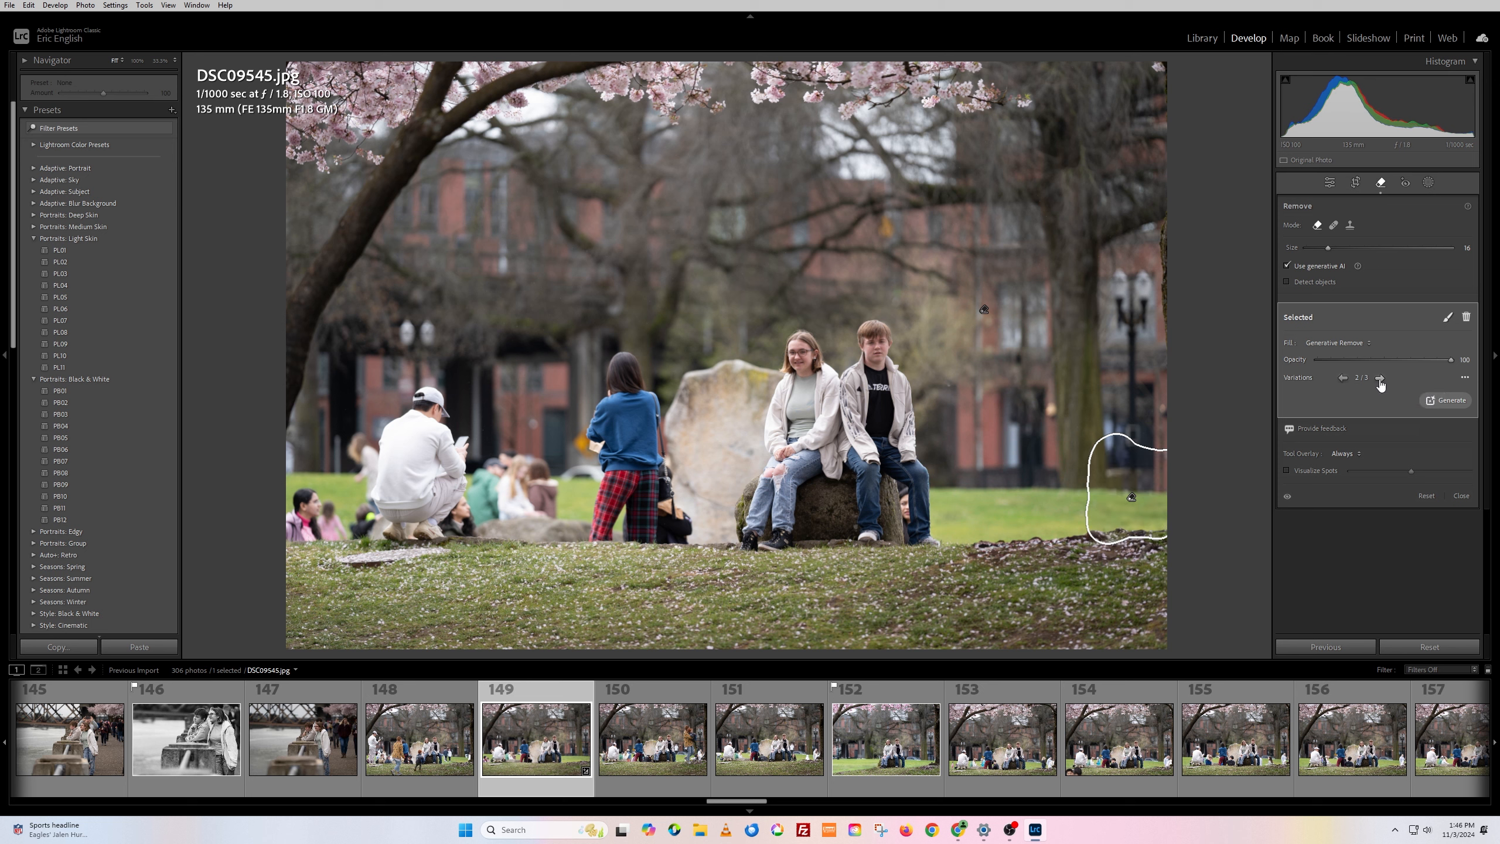
left_click(1380, 378)
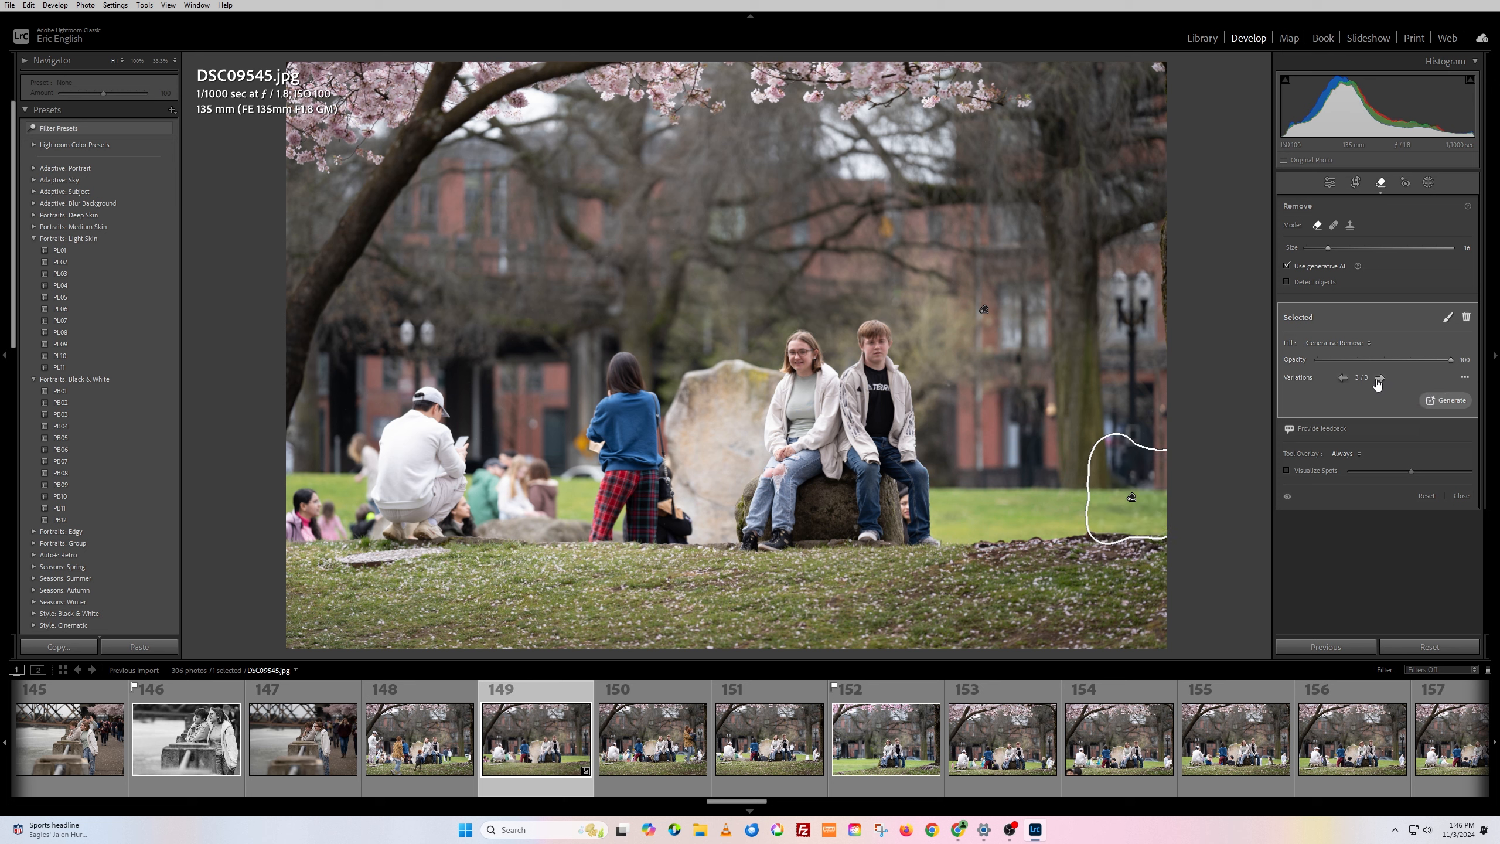
left_click(1343, 378)
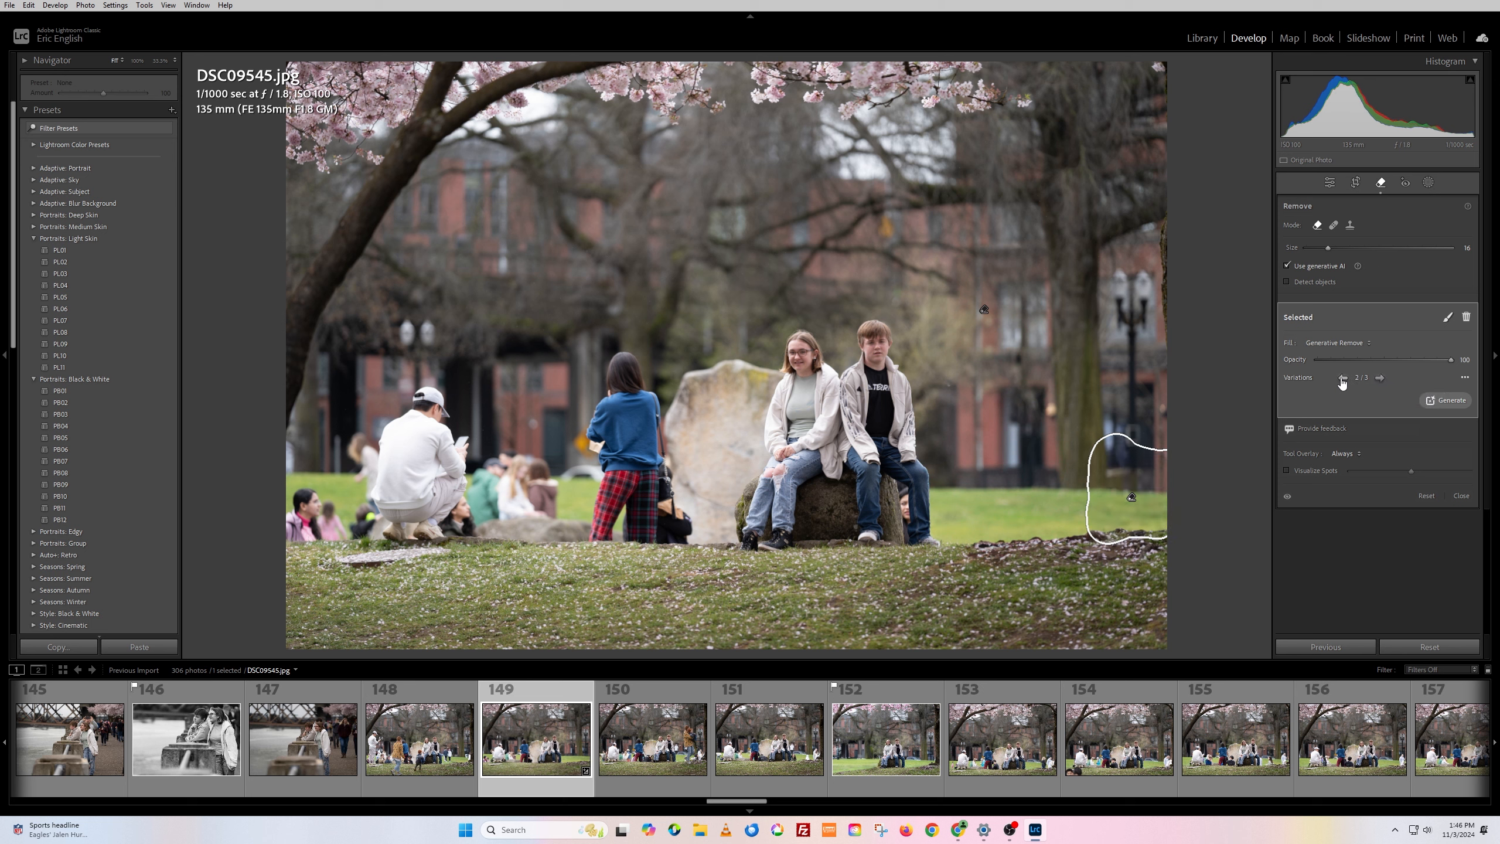
left_click(1381, 183)
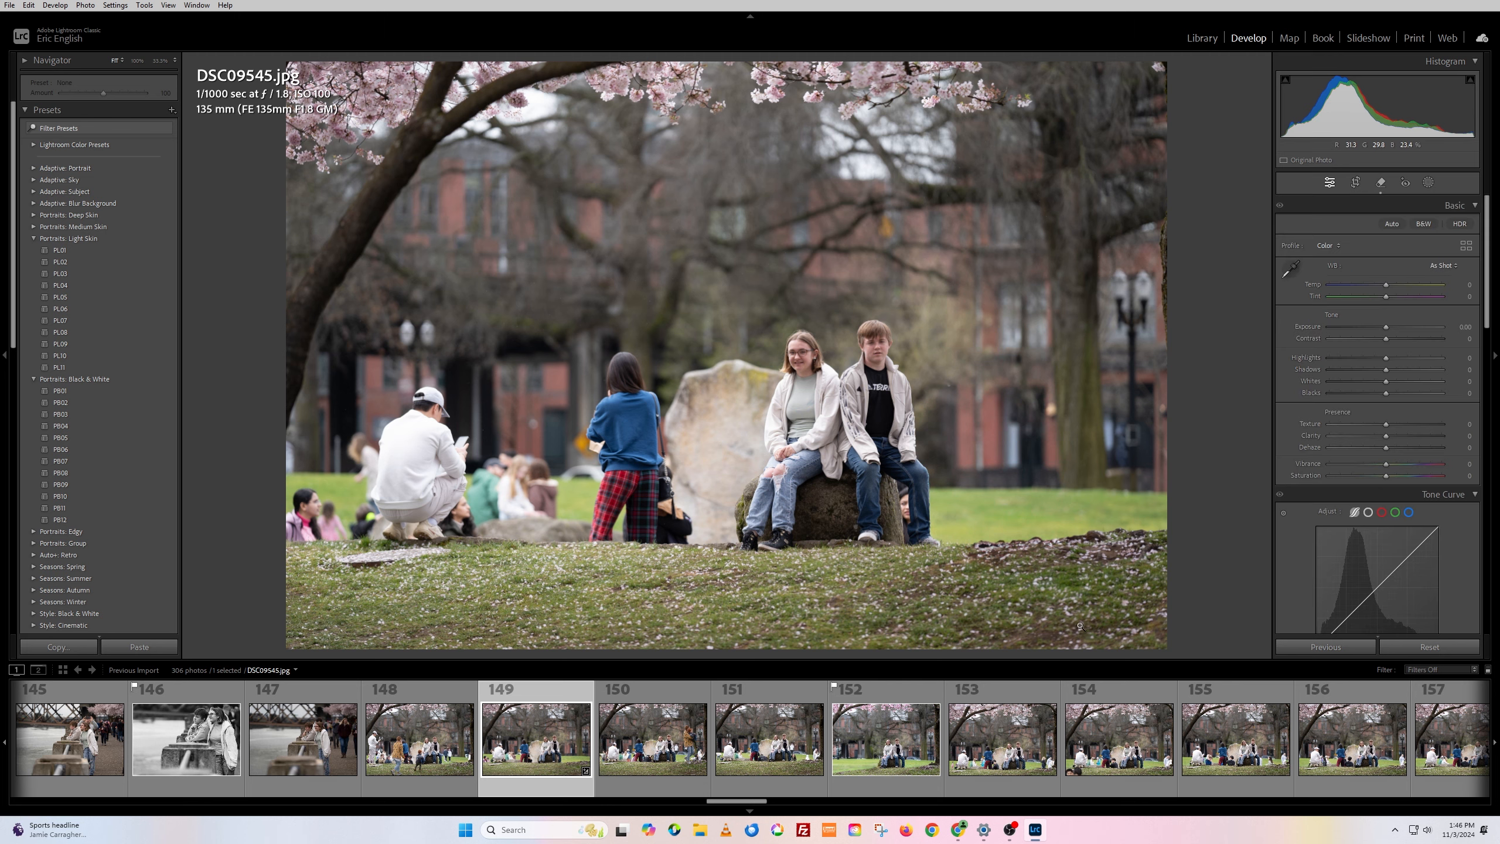
Remove the person visible between the rock and the seated boy's leg using generative removal with brush size 9.
left_click(904, 507)
left_click_drag(916, 523, 759, 397)
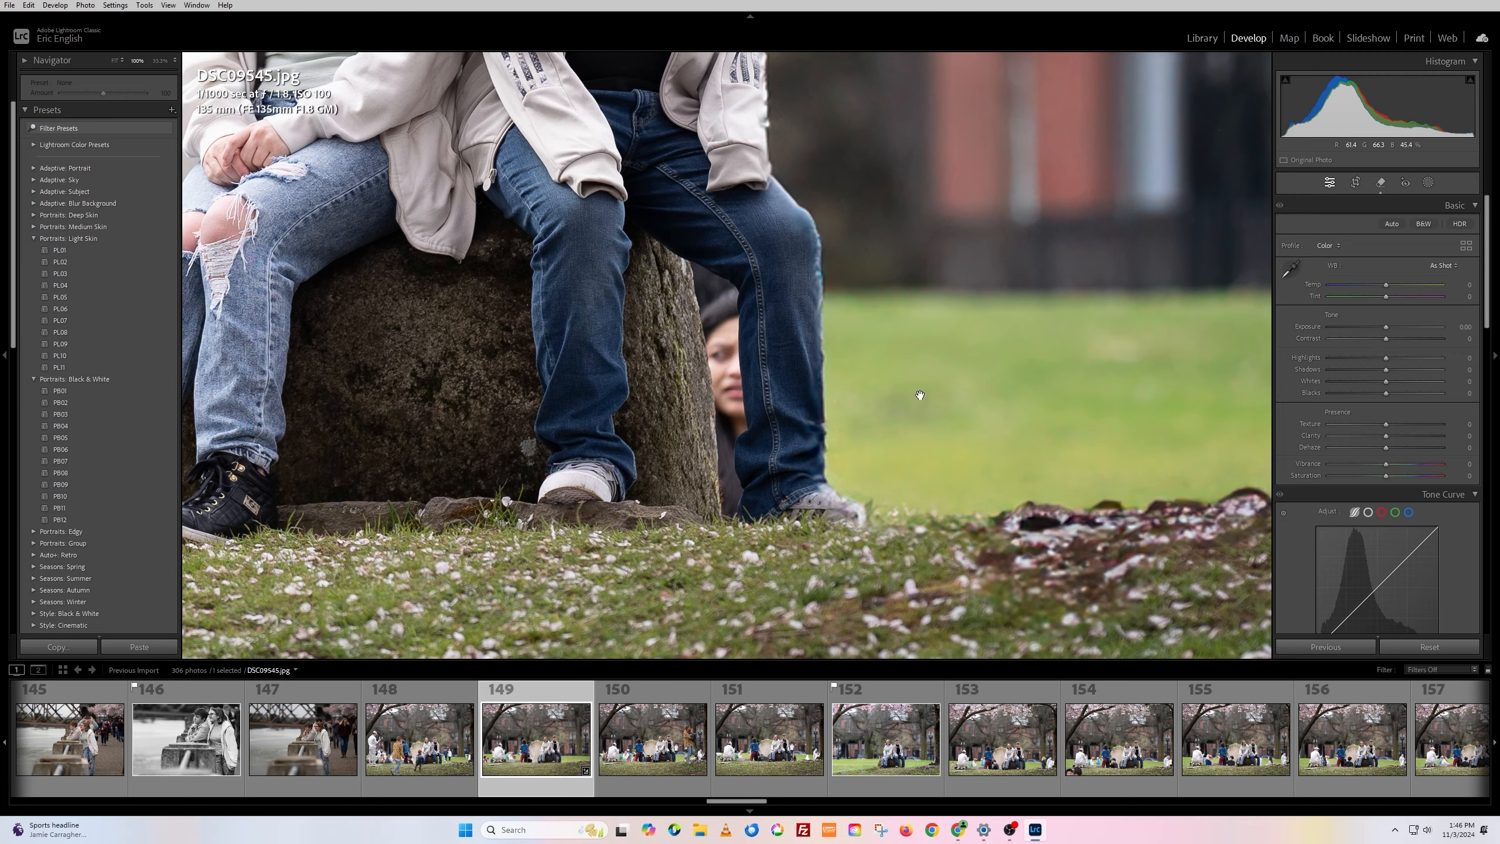
left_click(1380, 185)
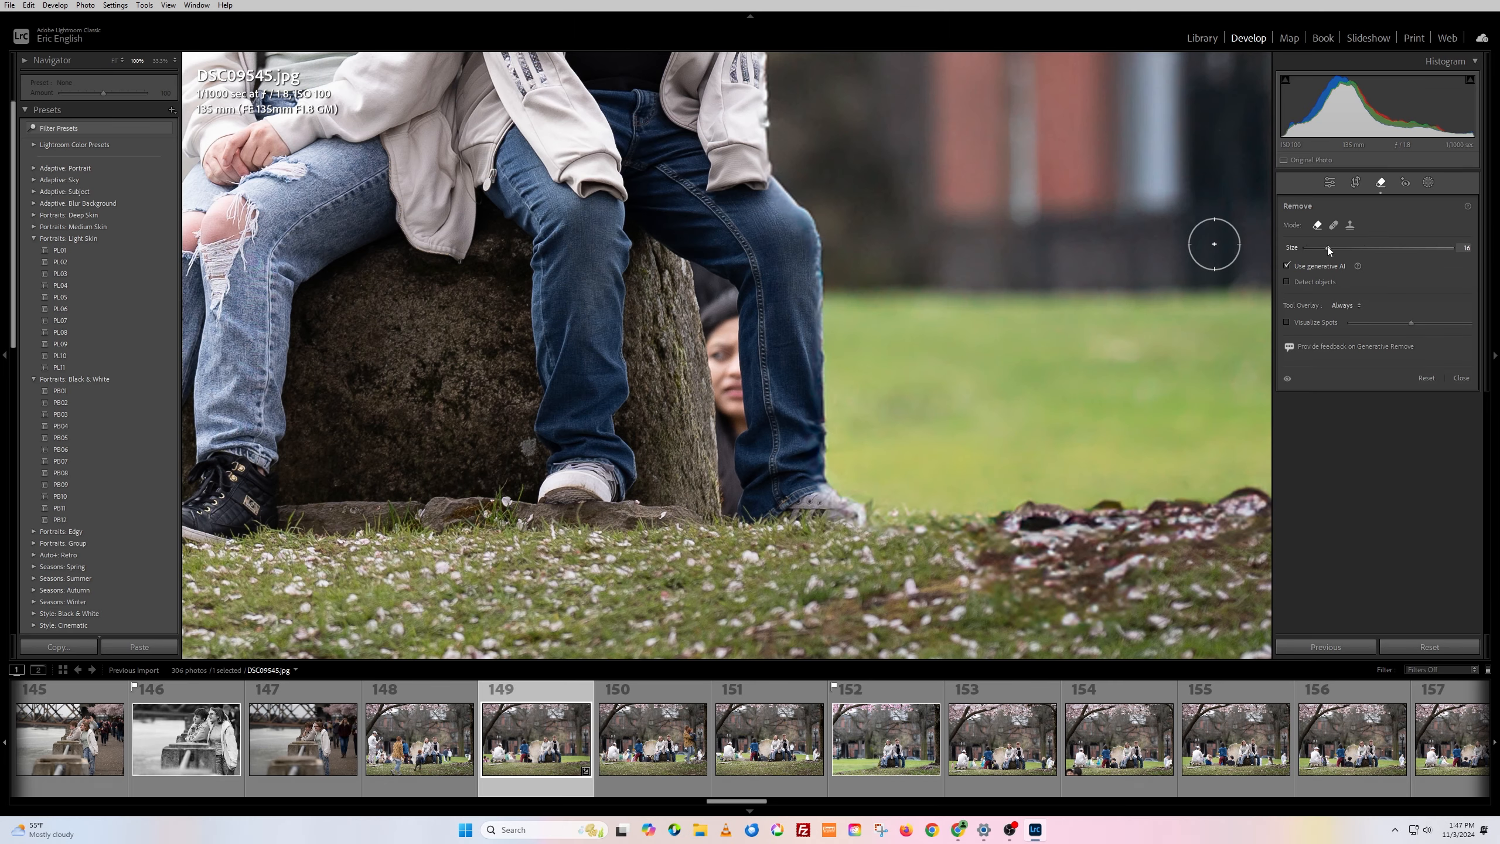
left_click_drag(1327, 247, 1318, 251)
mouse_move(734, 417)
left_mouse_down()
mouse_move(724, 430)
mouse_move(706, 301)
mouse_move(685, 259)
mouse_move(725, 278)
mouse_move(723, 347)
mouse_move(745, 367)
mouse_move(730, 516)
mouse_move(709, 296)
left_mouse_up()
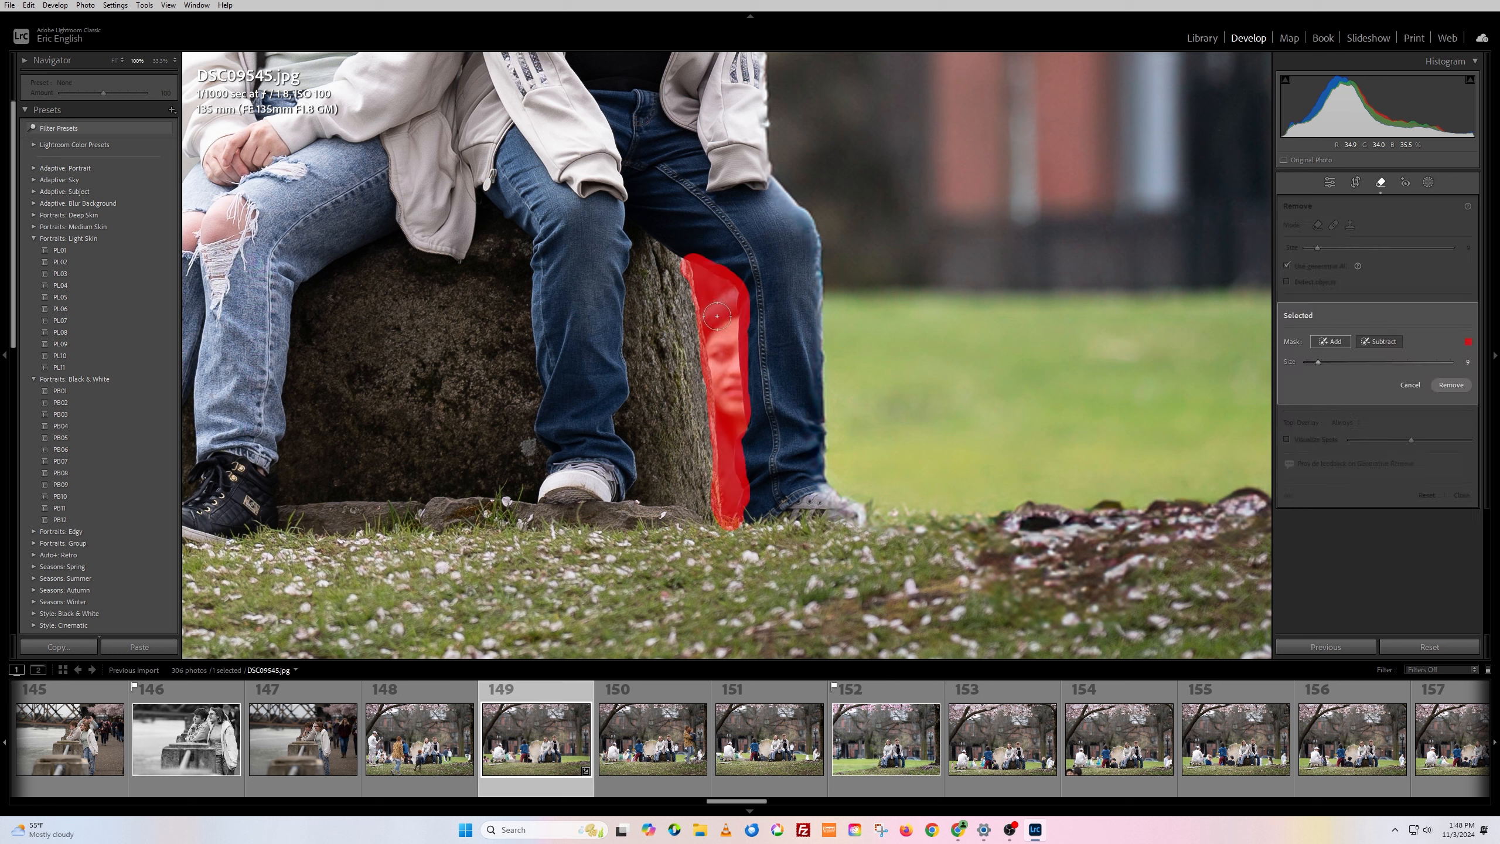
left_click(1451, 385)
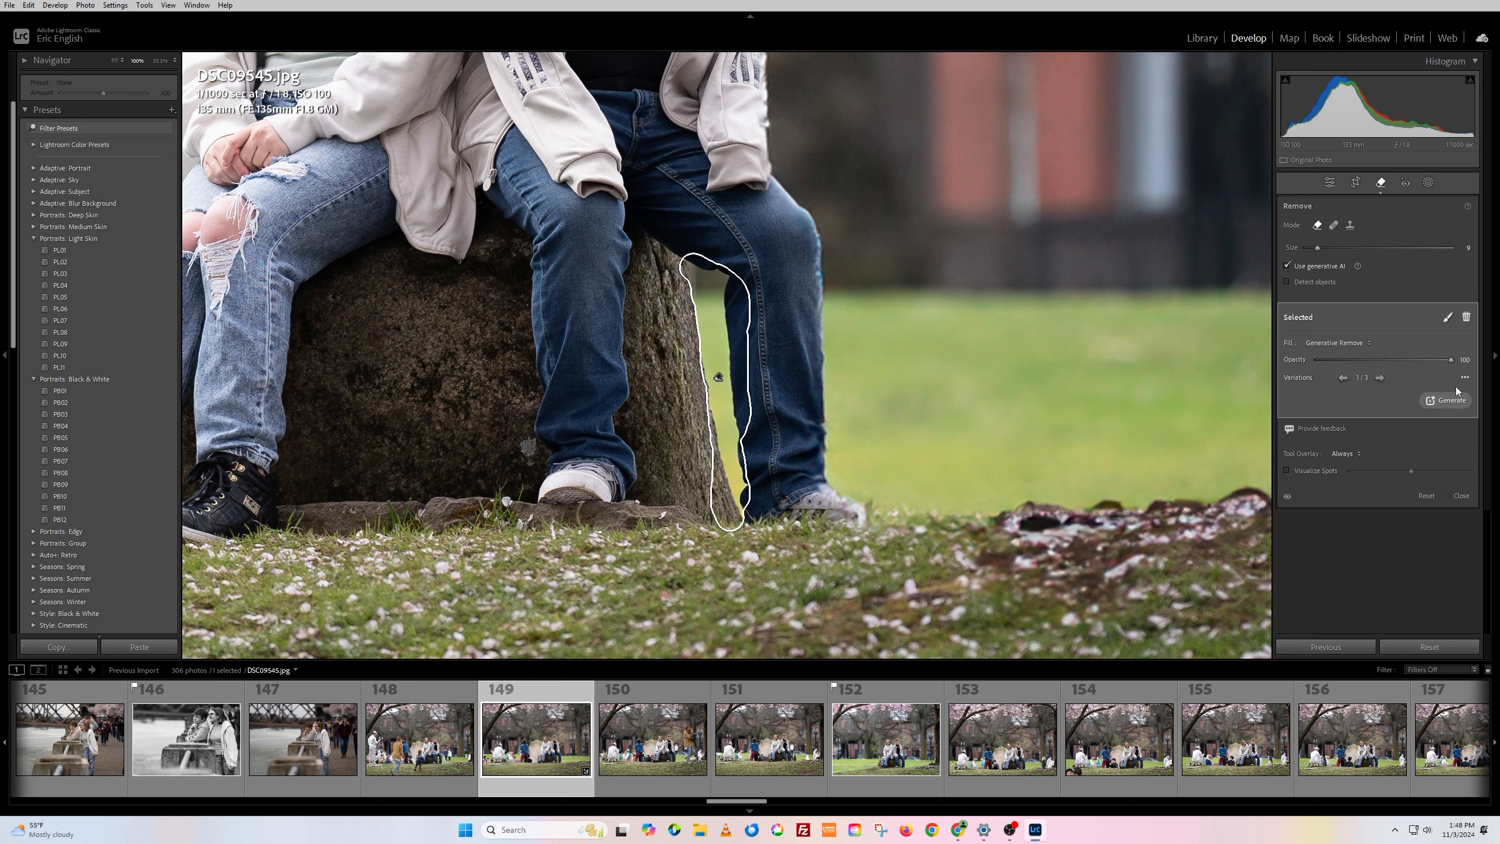
left_click(1381, 184)
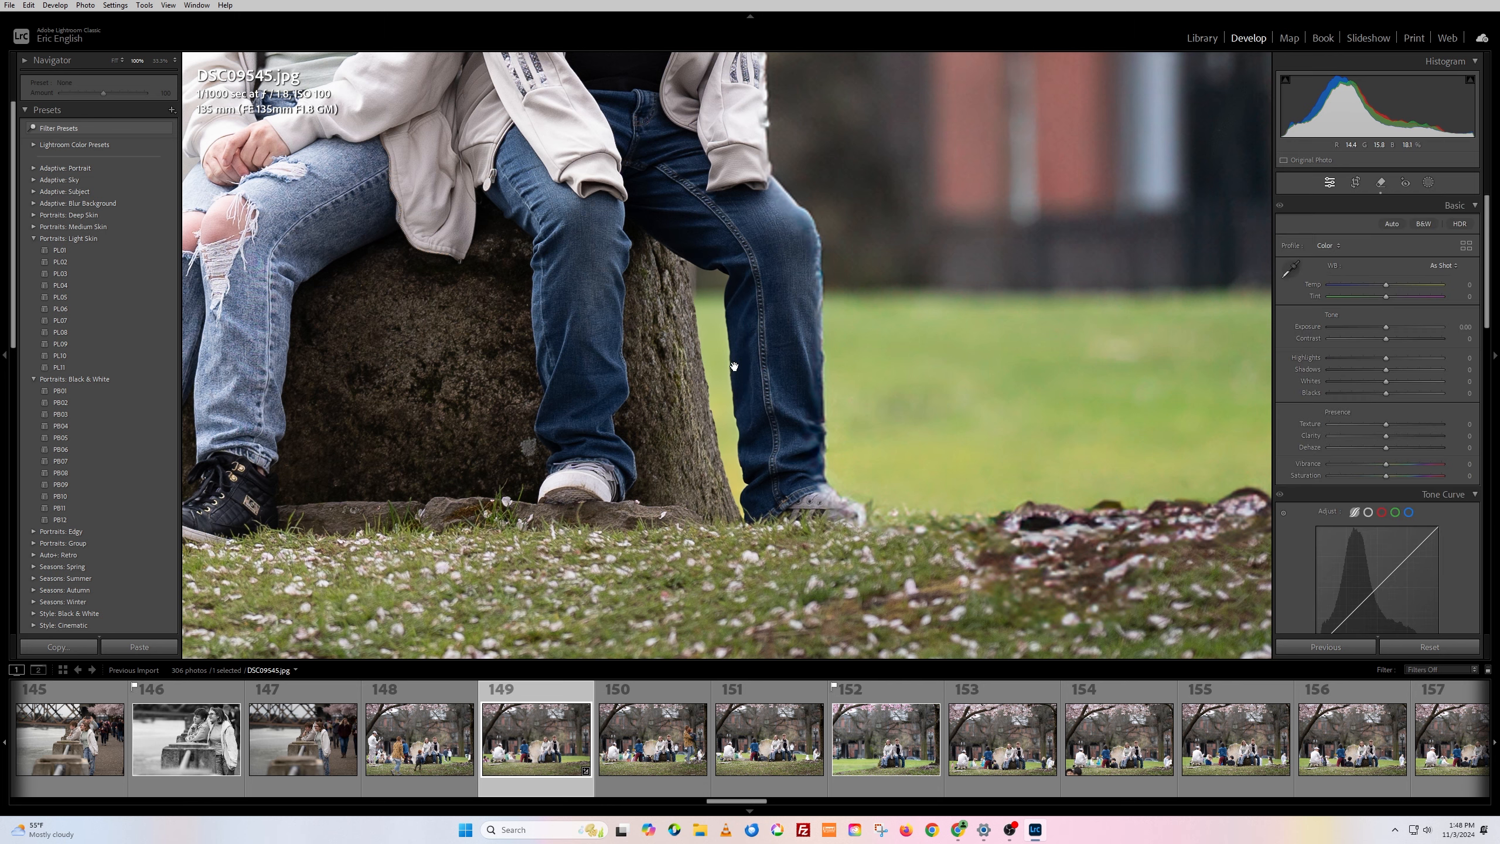
left_click(699, 451)
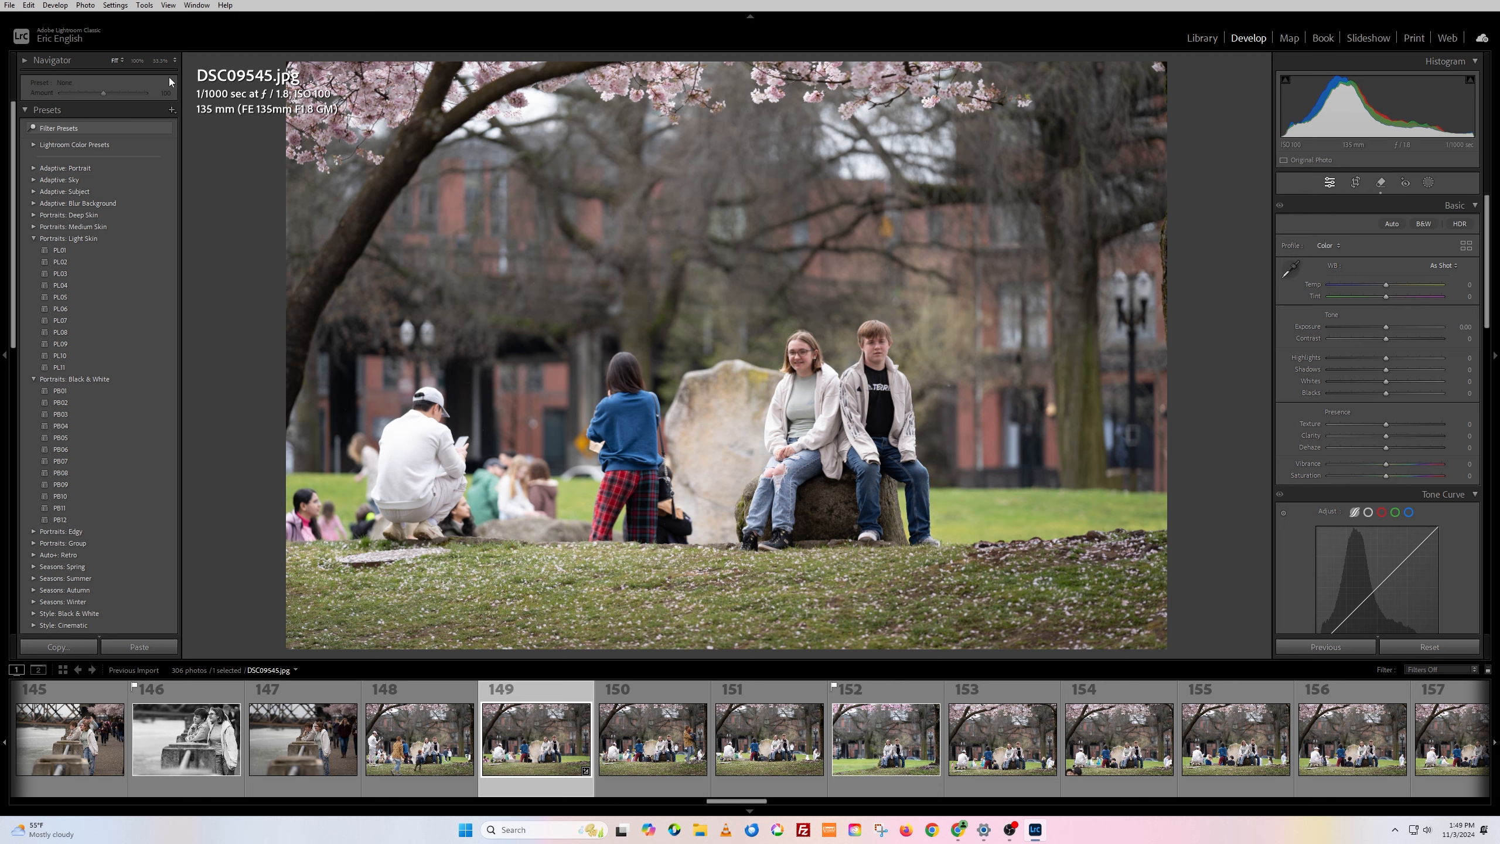
Remove the standing woman, the crouching man and the background people left of the seated pair at 50% zoom with brush size 17.
left_click(160, 61)
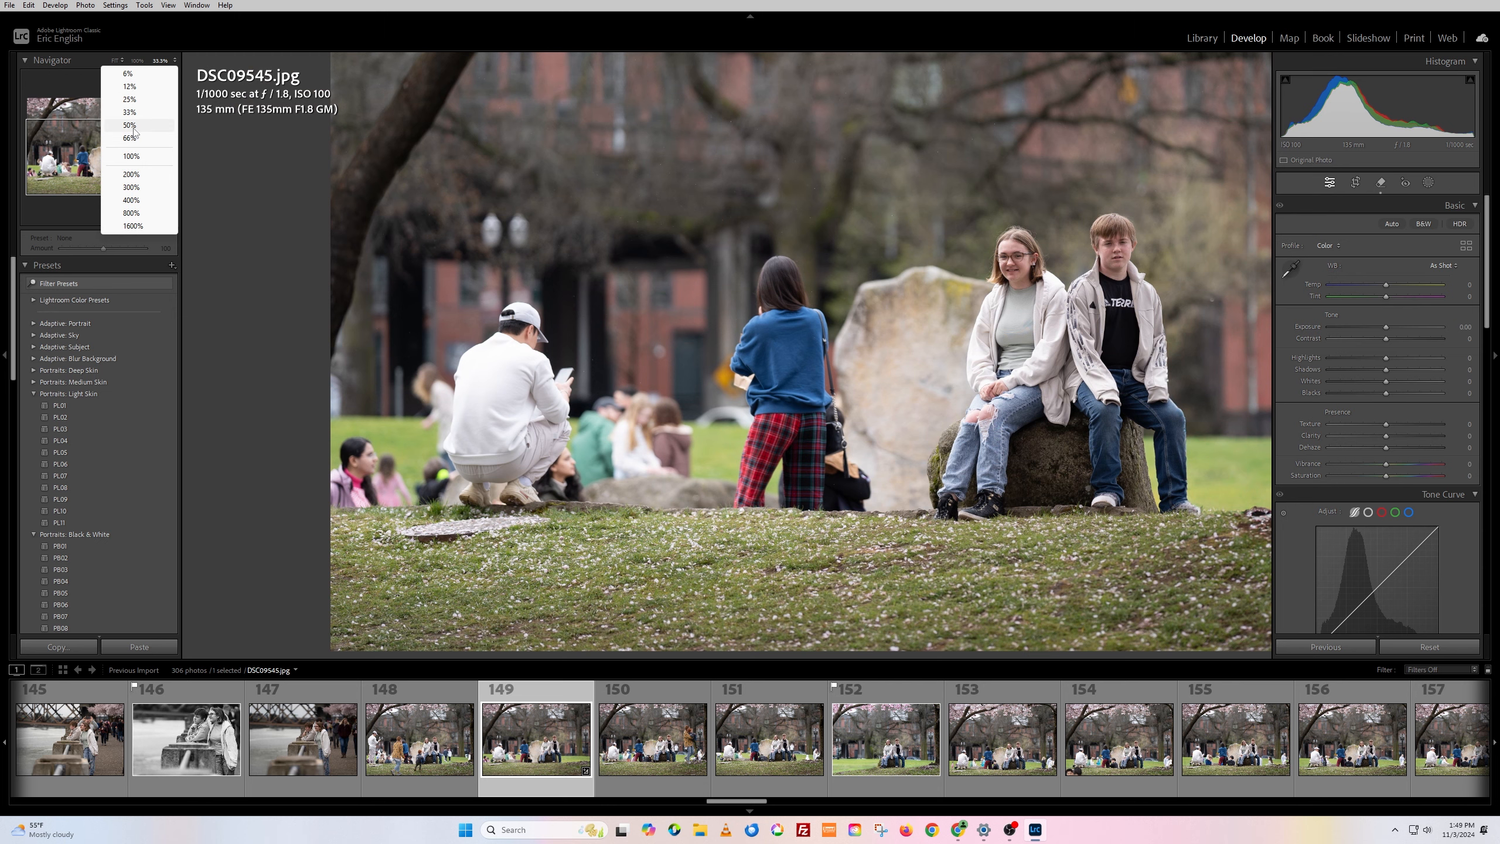
left_click(130, 126)
left_click_drag(472, 268, 627, 275)
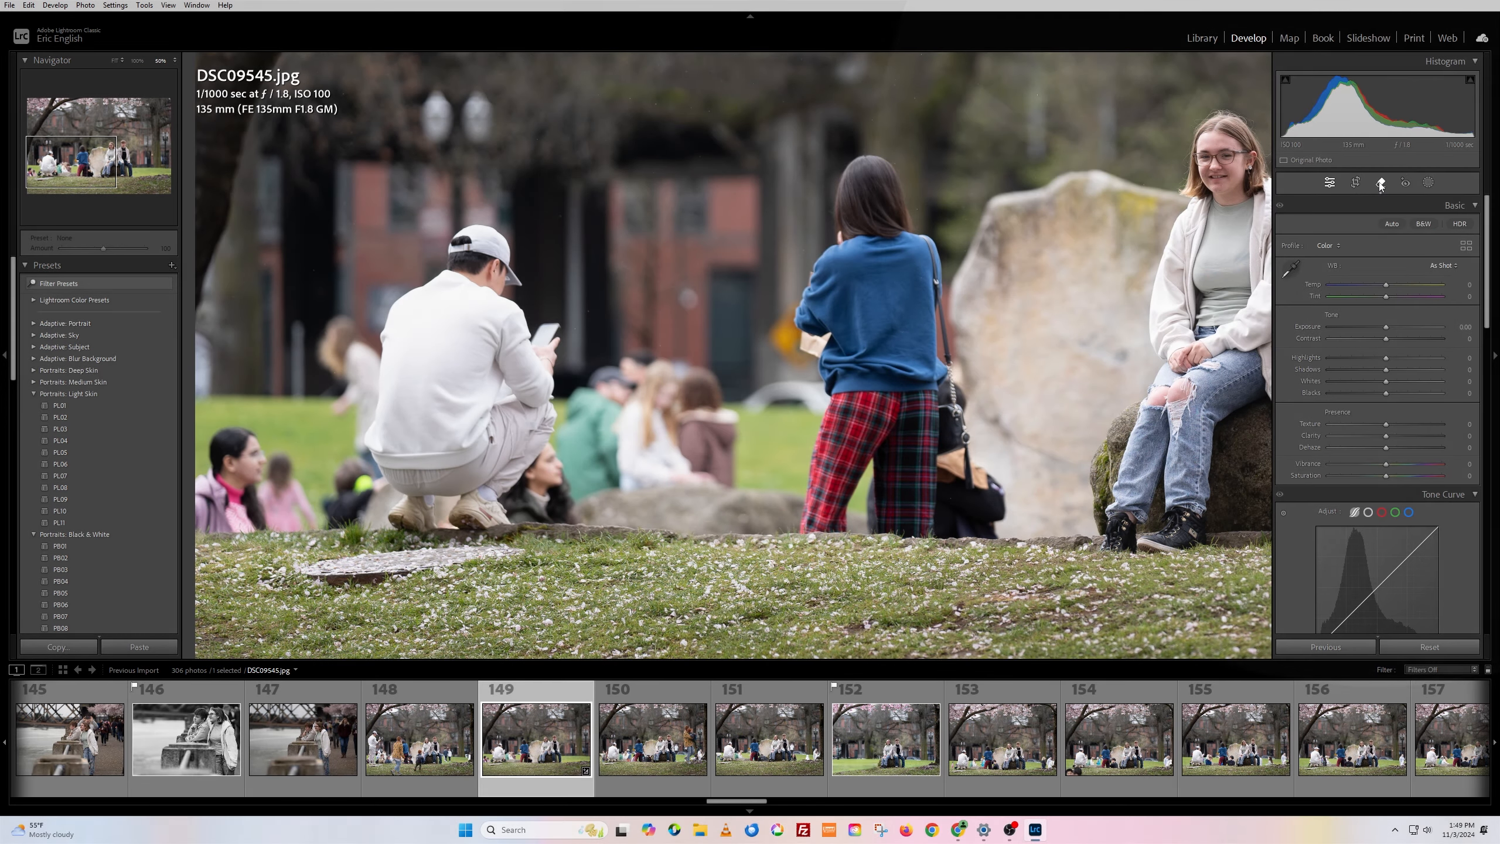
left_click(1380, 184)
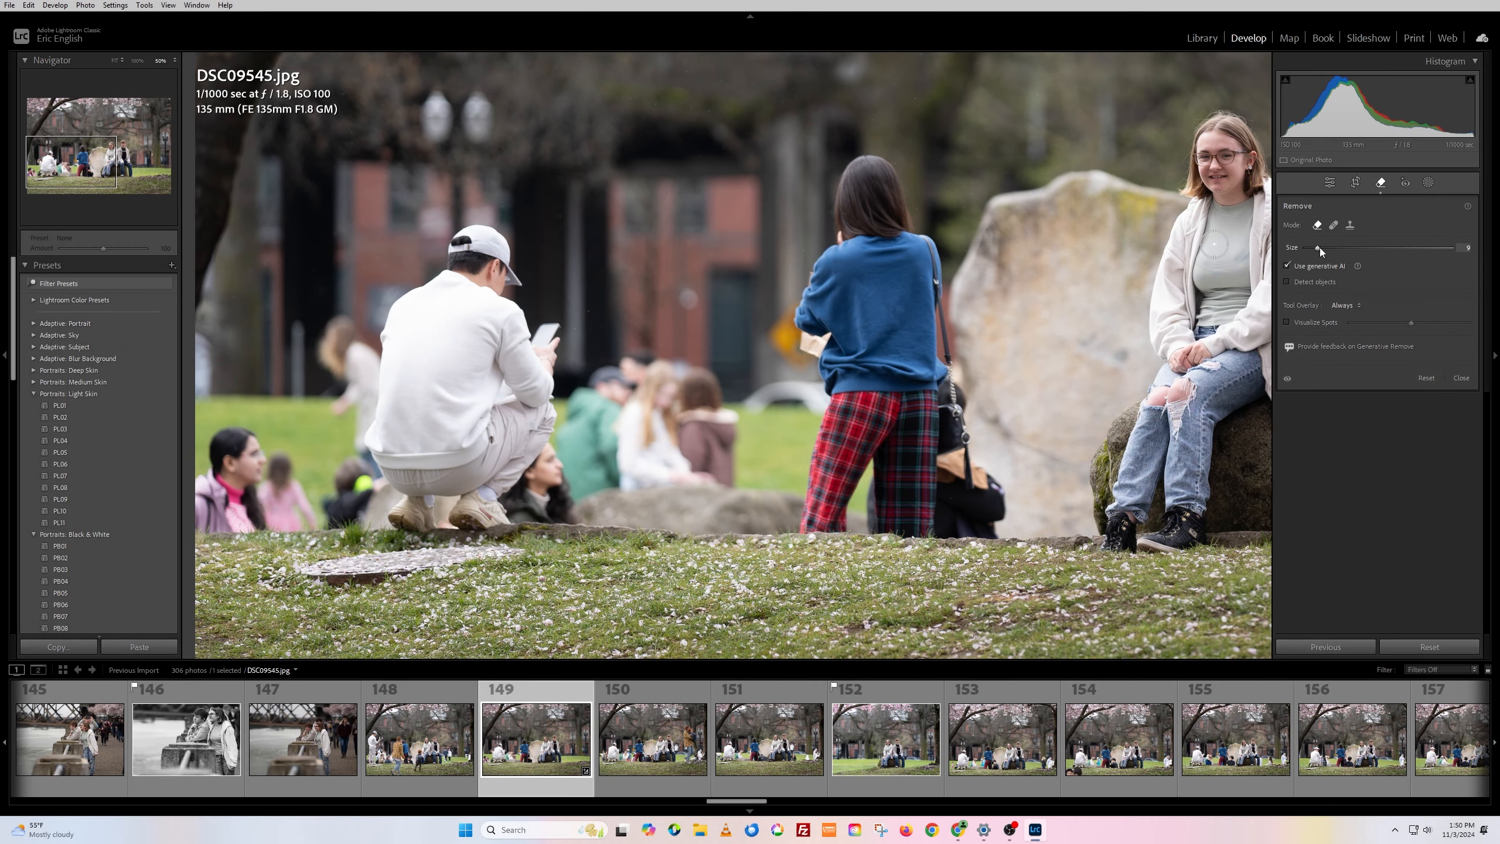
left_click_drag(1318, 247, 1331, 251)
mouse_move(980, 529)
left_mouse_down()
mouse_move(987, 503)
mouse_move(949, 452)
mouse_move(910, 240)
mouse_move(918, 291)
mouse_move(869, 177)
mouse_move(876, 189)
mouse_move(897, 166)
mouse_move(914, 201)
mouse_move(887, 215)
mouse_move(853, 169)
mouse_move(849, 244)
mouse_move(812, 327)
mouse_move(845, 357)
mouse_move(813, 519)
mouse_move(957, 516)
mouse_move(912, 440)
mouse_move(885, 262)
mouse_move(853, 331)
mouse_move(864, 450)
mouse_move(904, 483)
left_mouse_up()
mouse_move(726, 470)
left_mouse_down()
mouse_move(710, 395)
mouse_move(643, 367)
mouse_move(596, 405)
mouse_move(366, 508)
mouse_move(455, 499)
mouse_move(407, 512)
mouse_move(454, 517)
mouse_move(508, 508)
mouse_move(525, 485)
mouse_move(400, 488)
mouse_move(407, 408)
mouse_move(496, 331)
mouse_move(490, 402)
mouse_move(483, 377)
mouse_move(508, 443)
mouse_move(597, 476)
mouse_move(700, 458)
mouse_move(634, 473)
mouse_move(614, 499)
mouse_move(667, 421)
mouse_move(626, 417)
left_mouse_up()
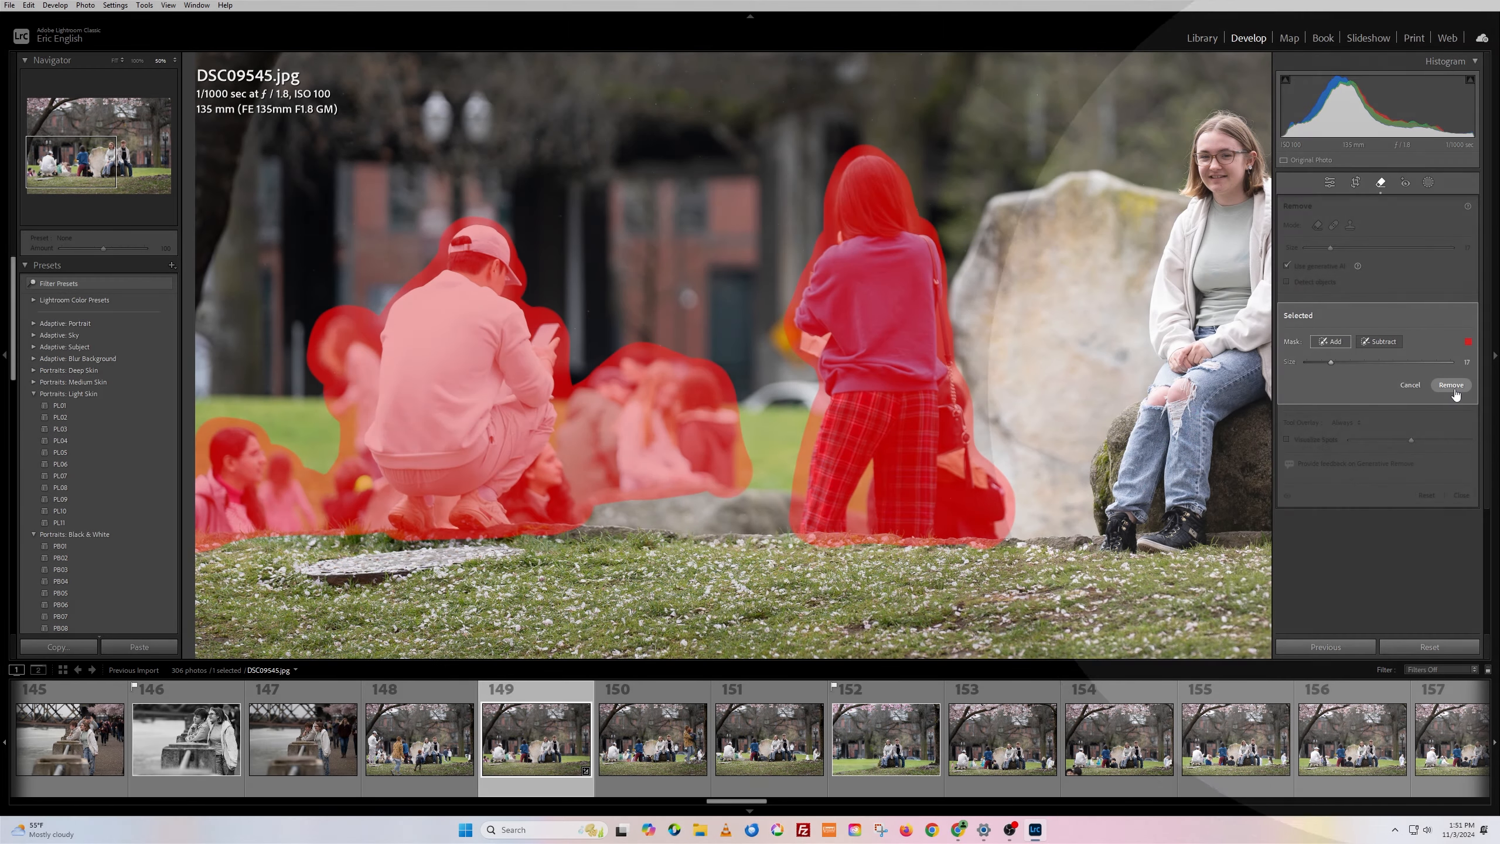
left_click(1452, 385)
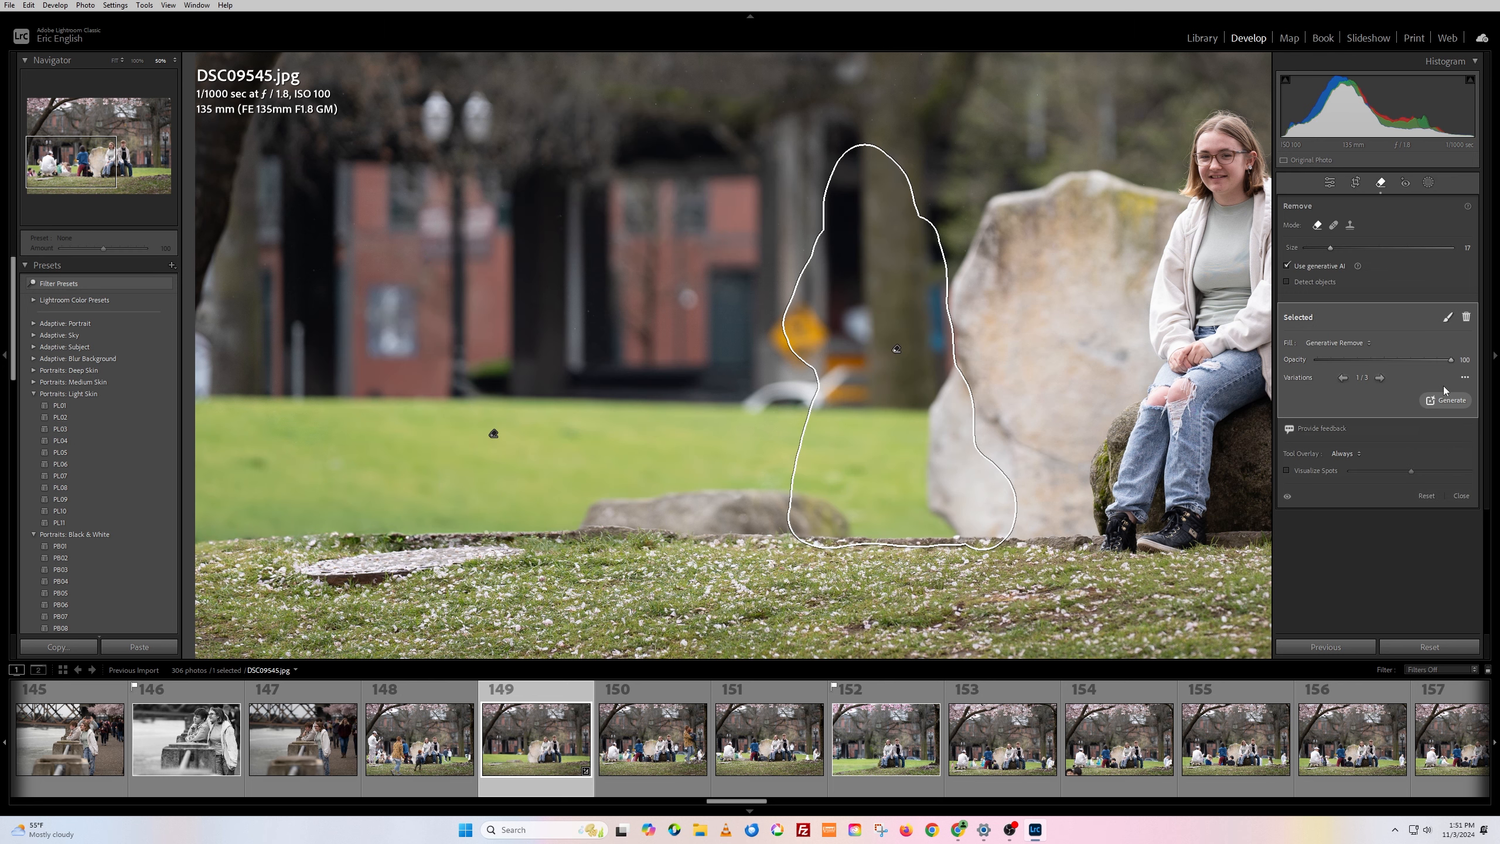
Compare the variations of the removal area just left of the standing rock on the whole photo and keep variation 2.
left_click(1383, 183)
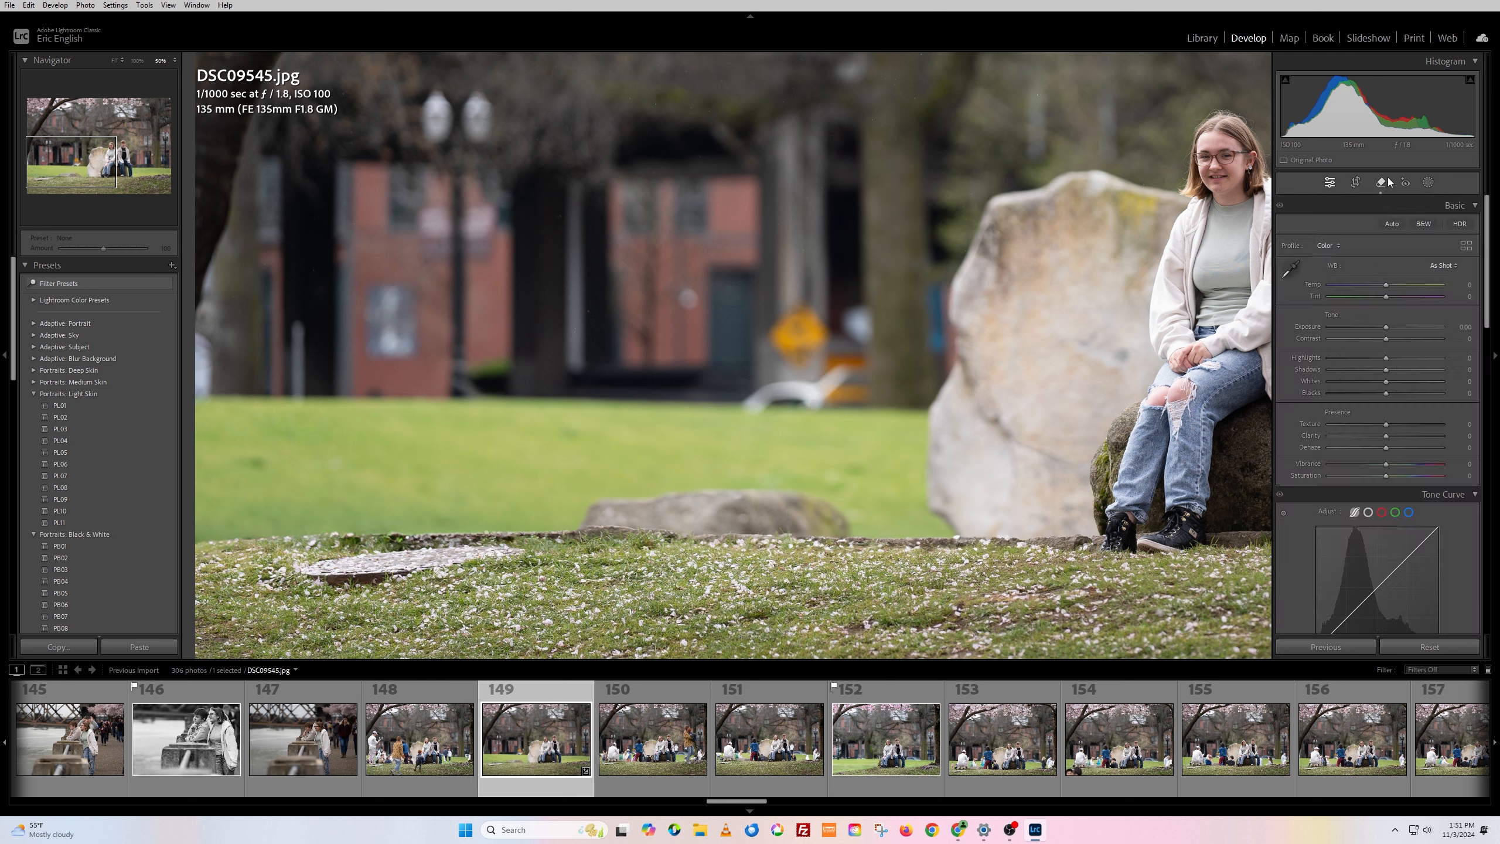
left_click(1048, 313)
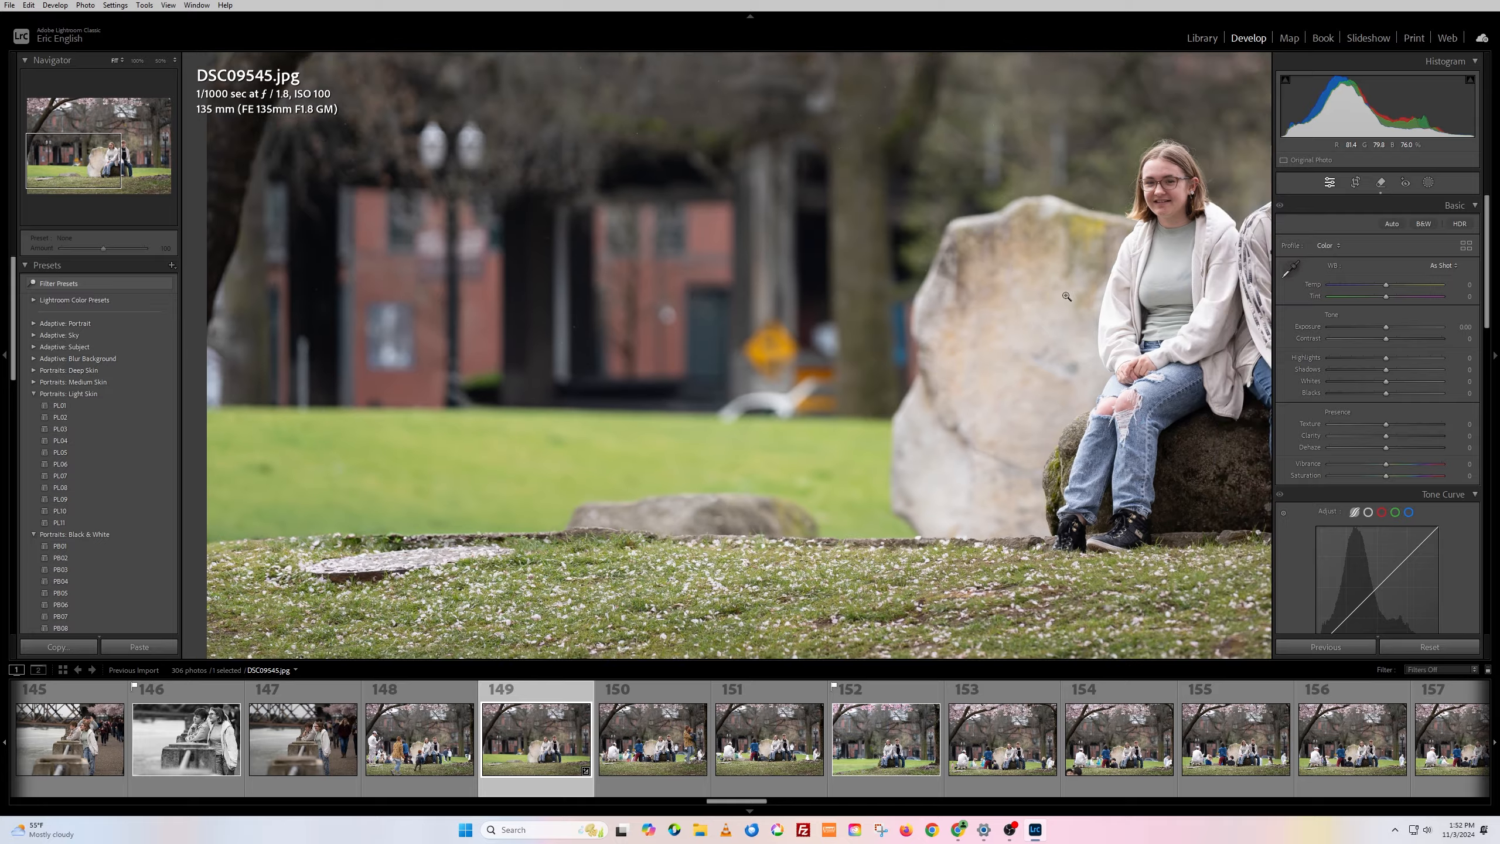
left_click(1381, 186)
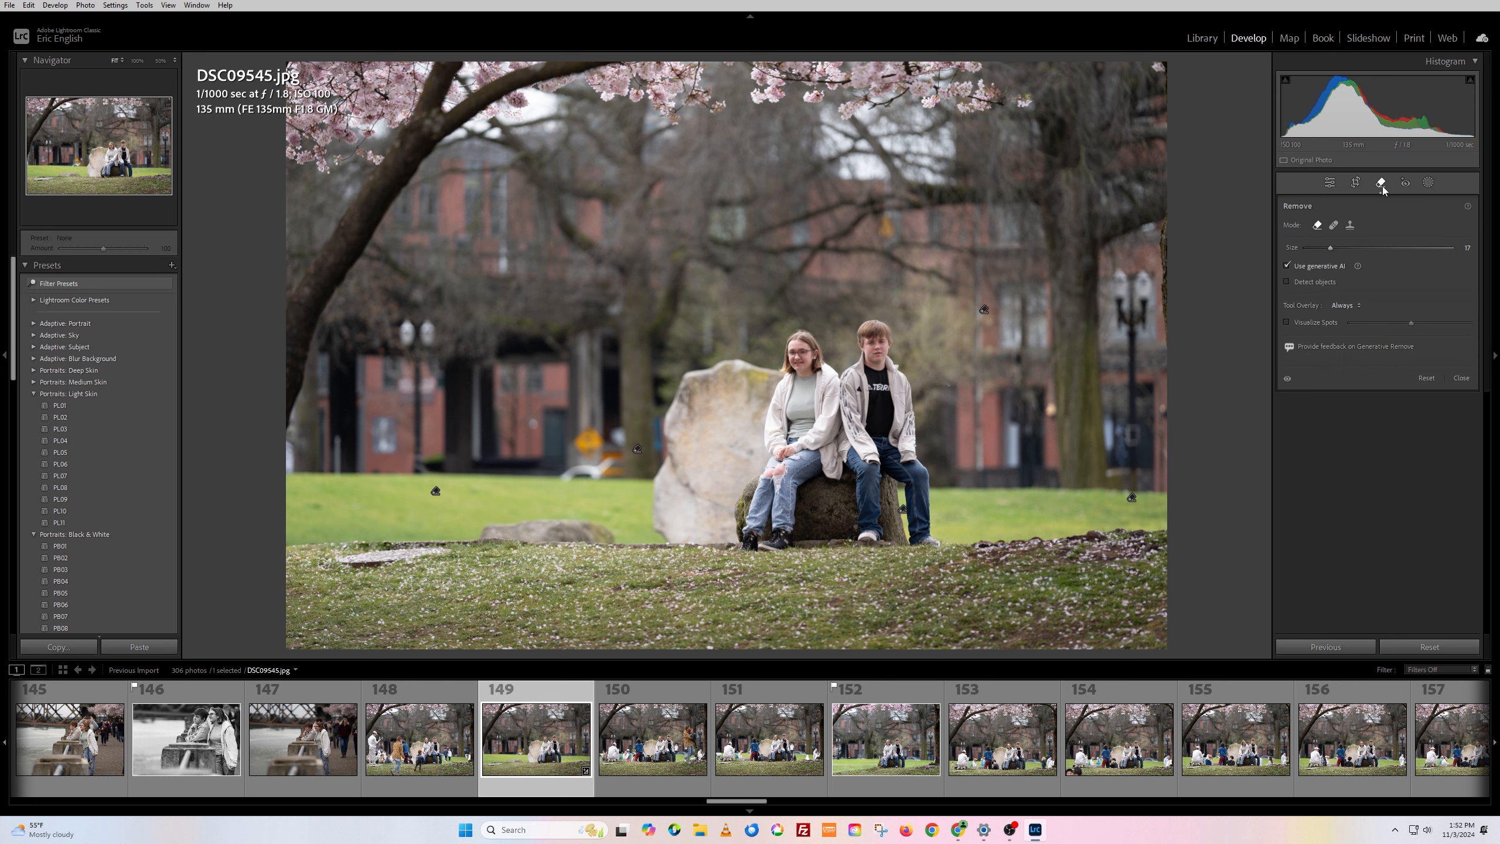
left_click(640, 454)
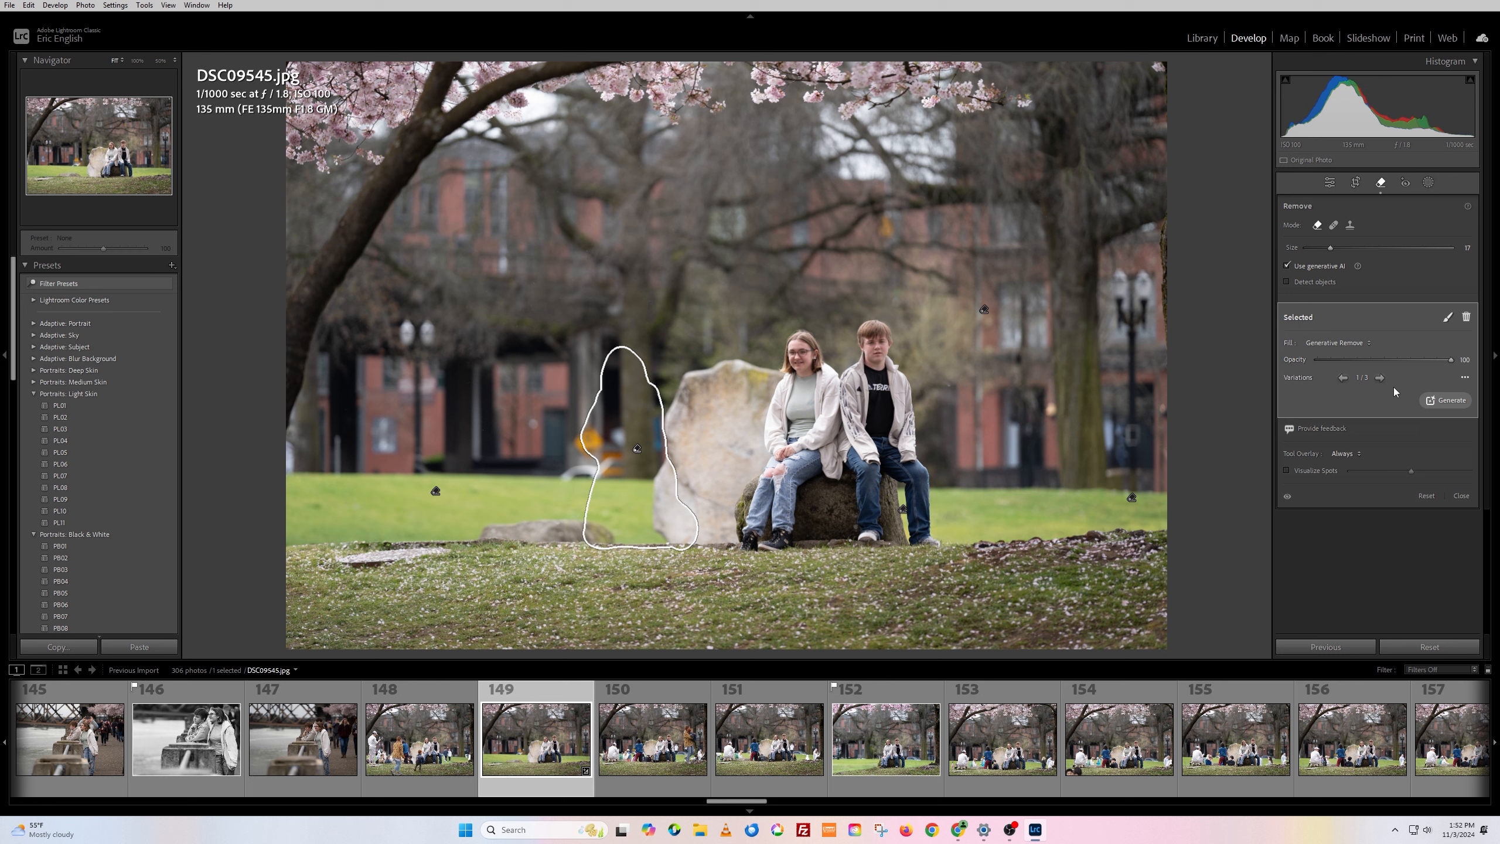
left_click(1380, 378)
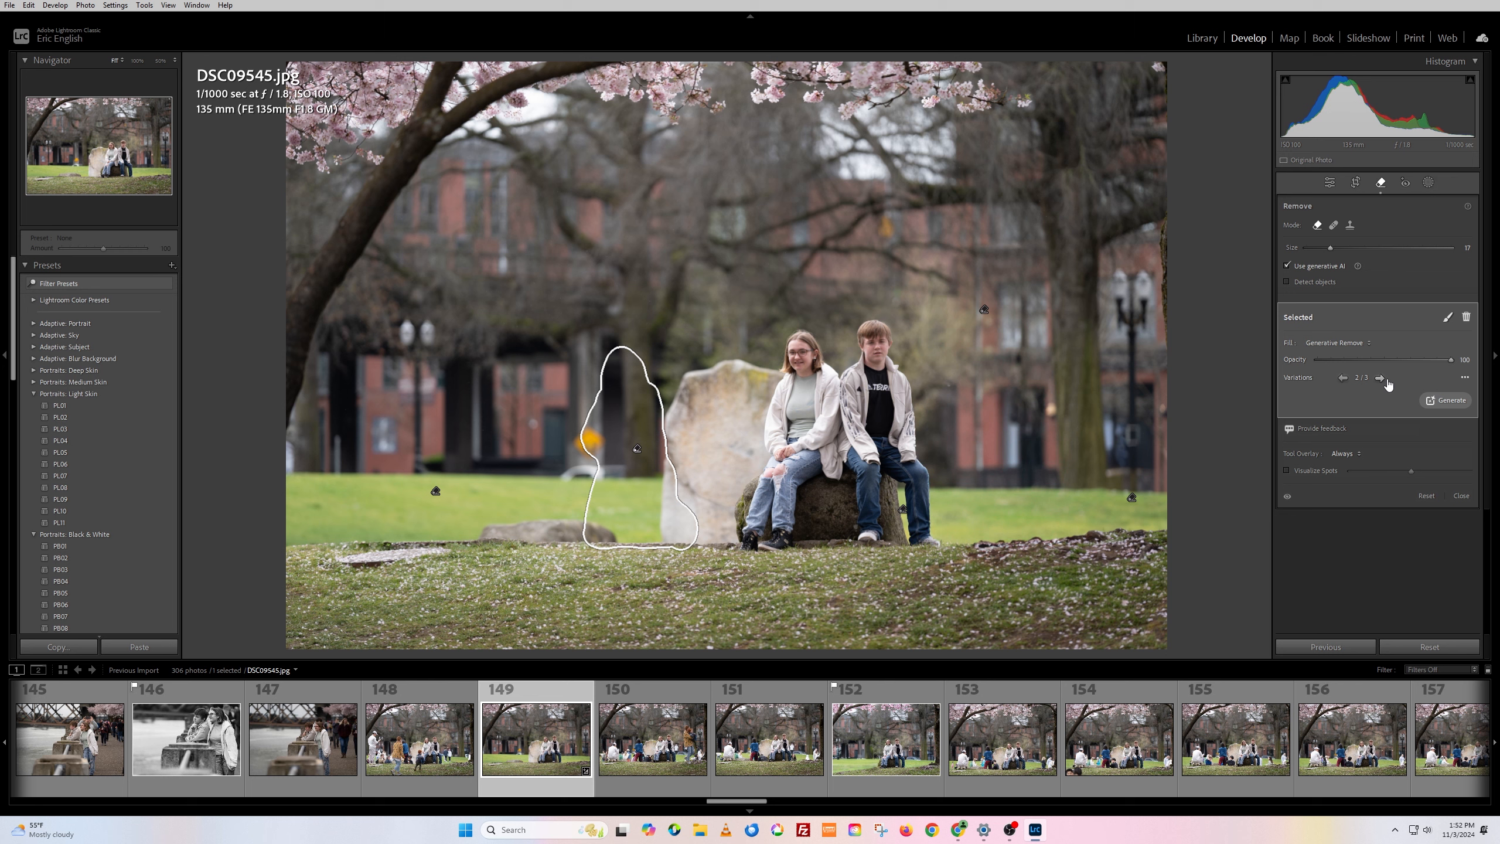
left_click(1344, 378)
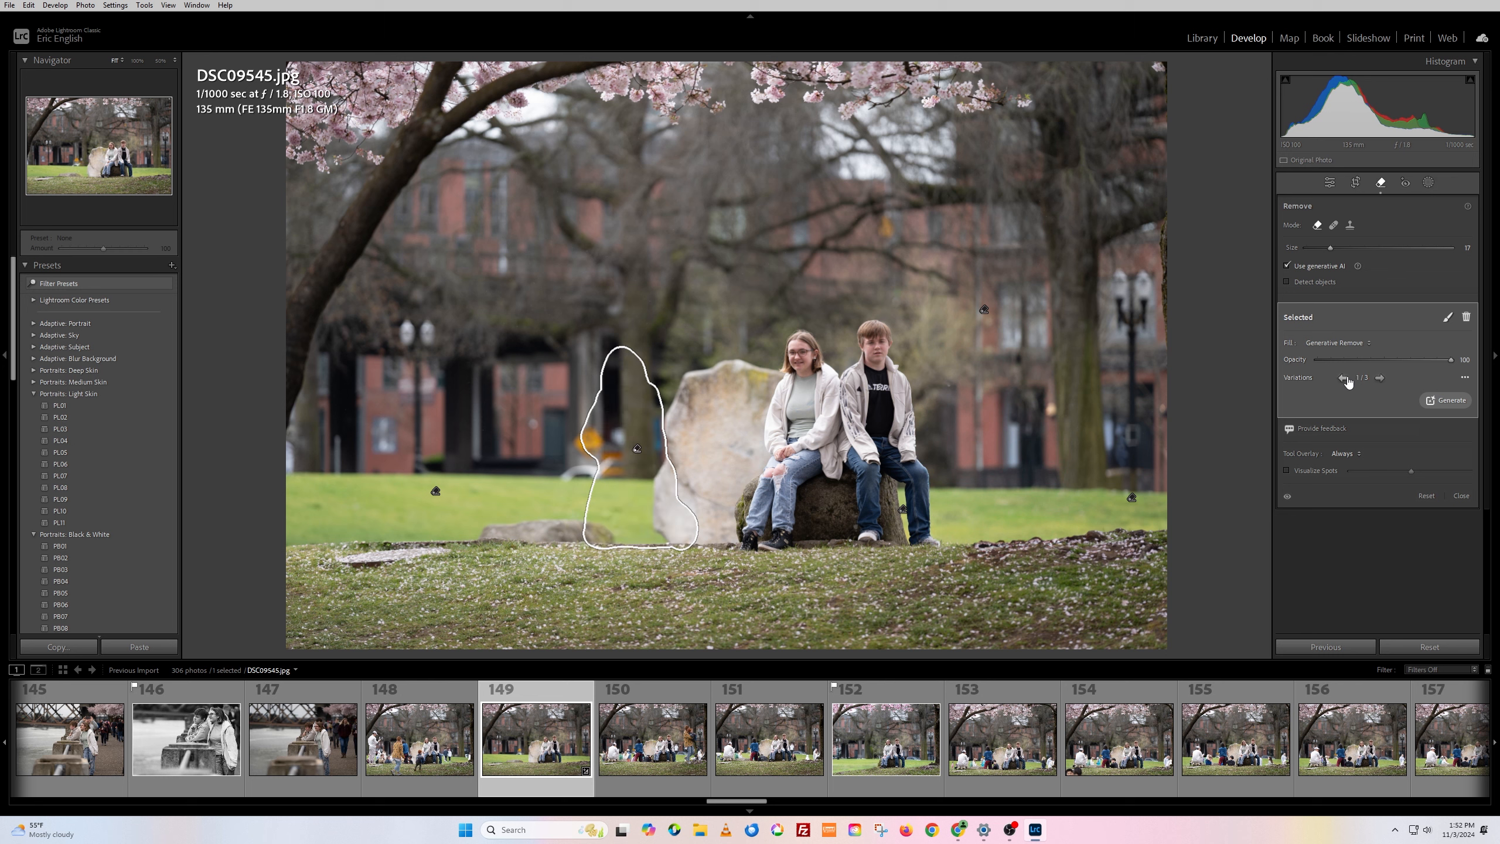
left_click(1380, 379)
left_click(1380, 379)
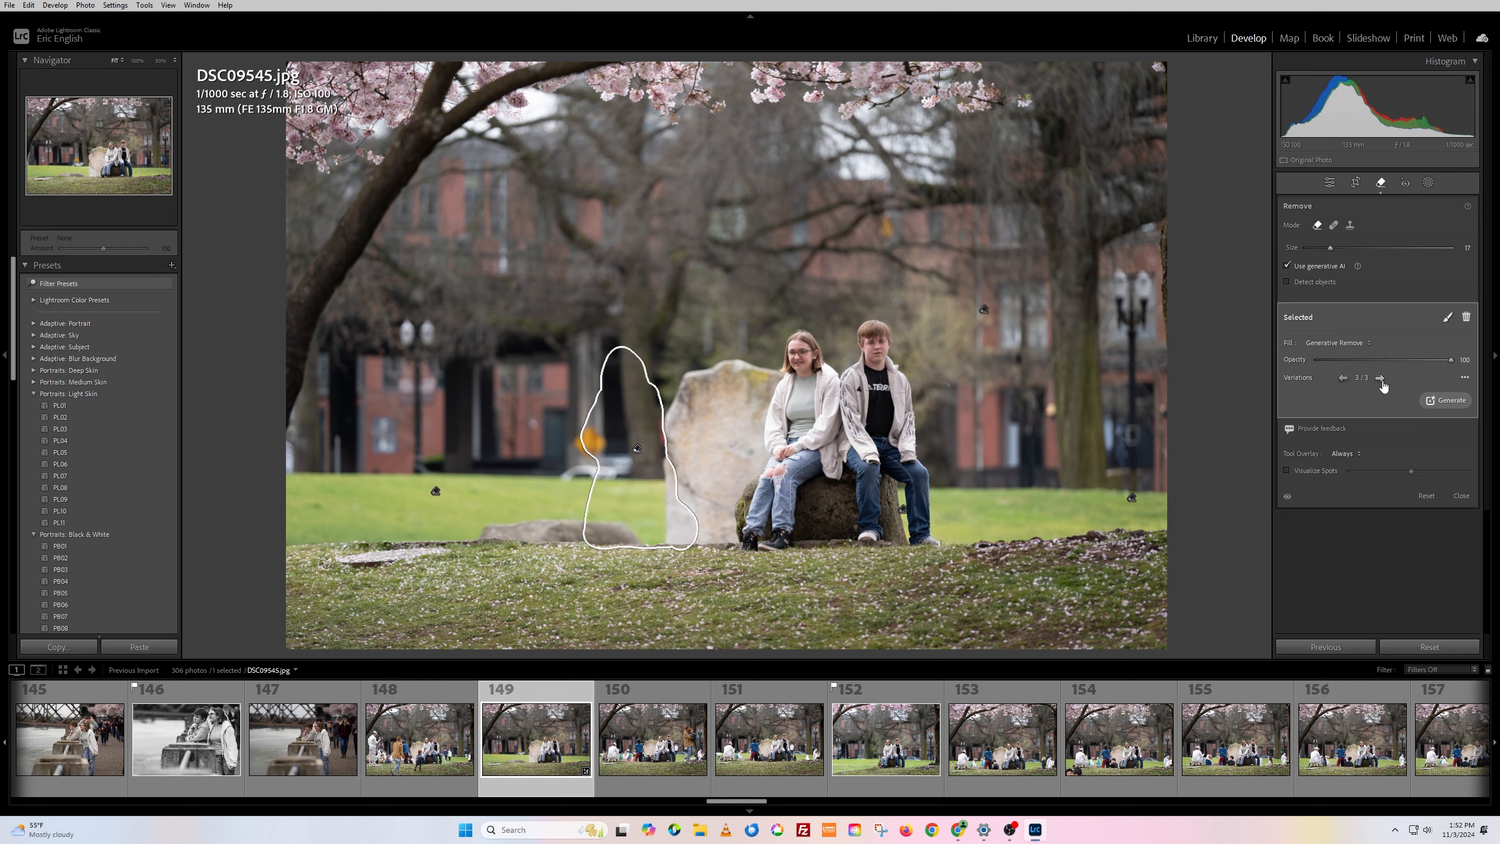
left_click(1343, 378)
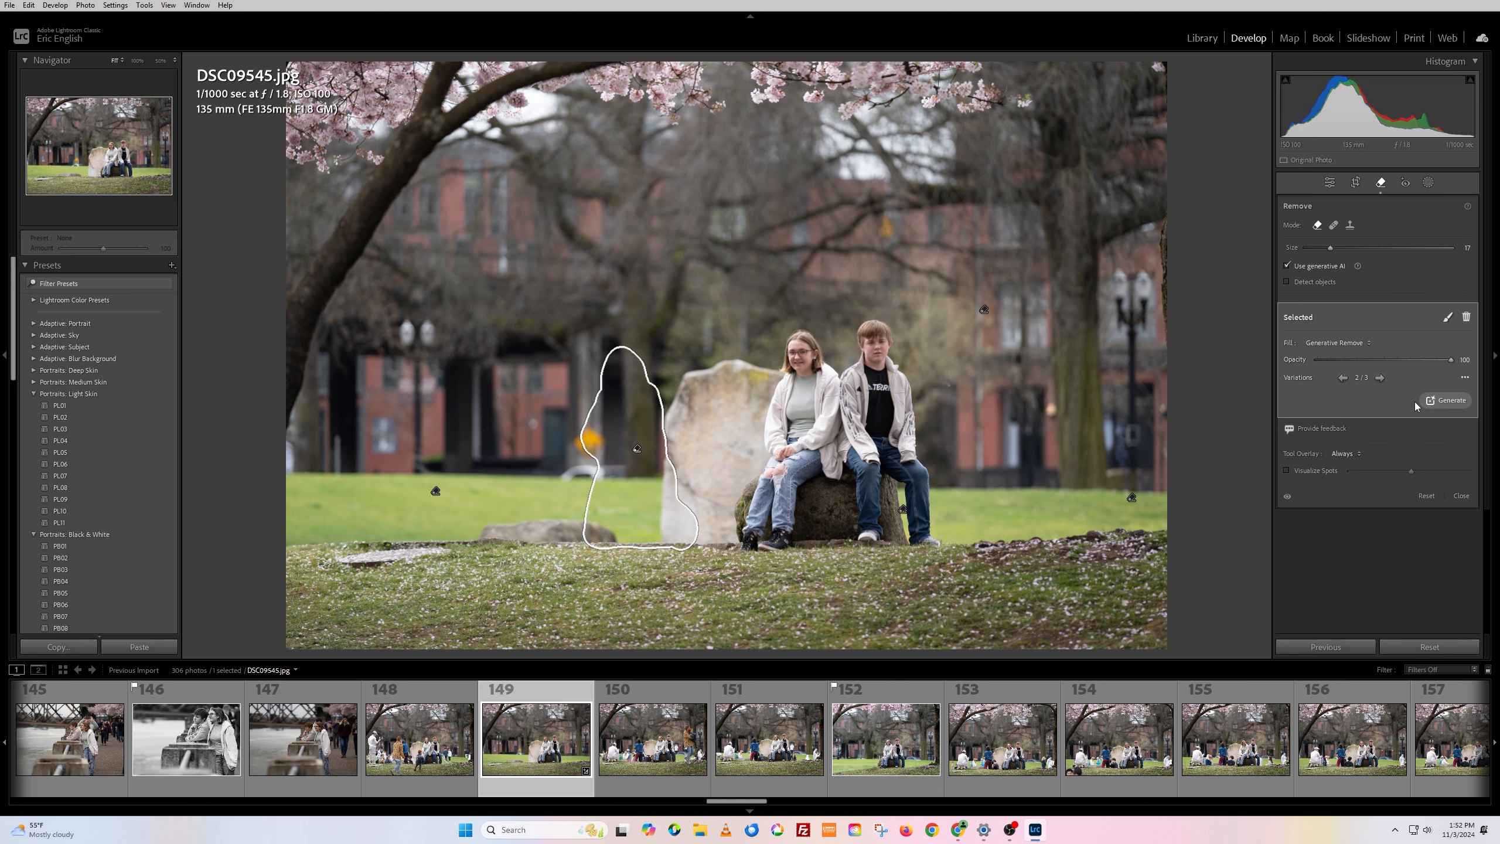
Compare the variations of the large removal area at the photo's left edge, keep variation 1 and close the Remove tool.
left_click(436, 492)
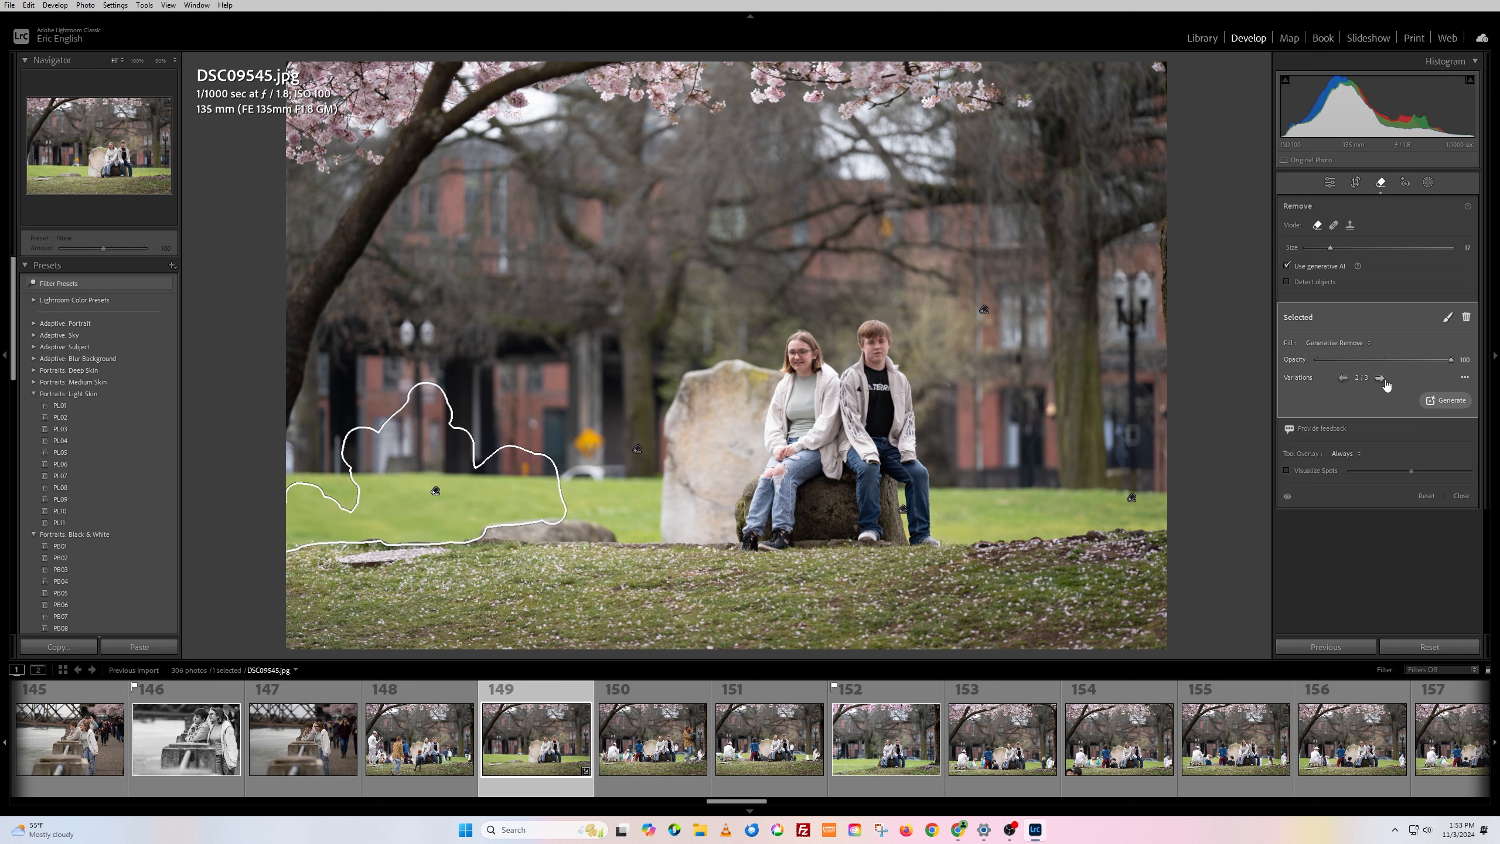
left_click(1382, 379)
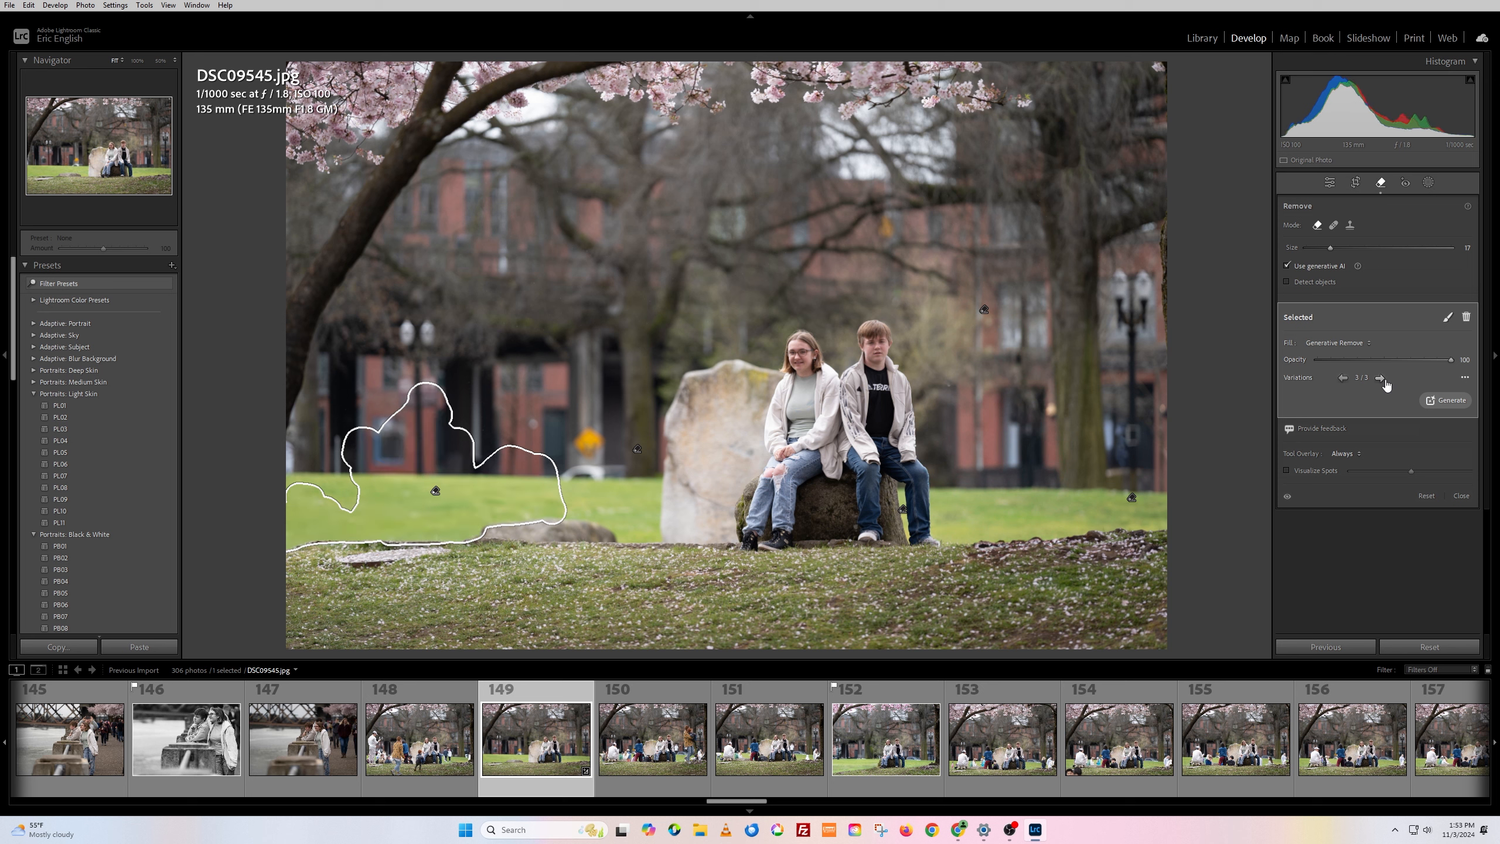
left_click(1382, 379)
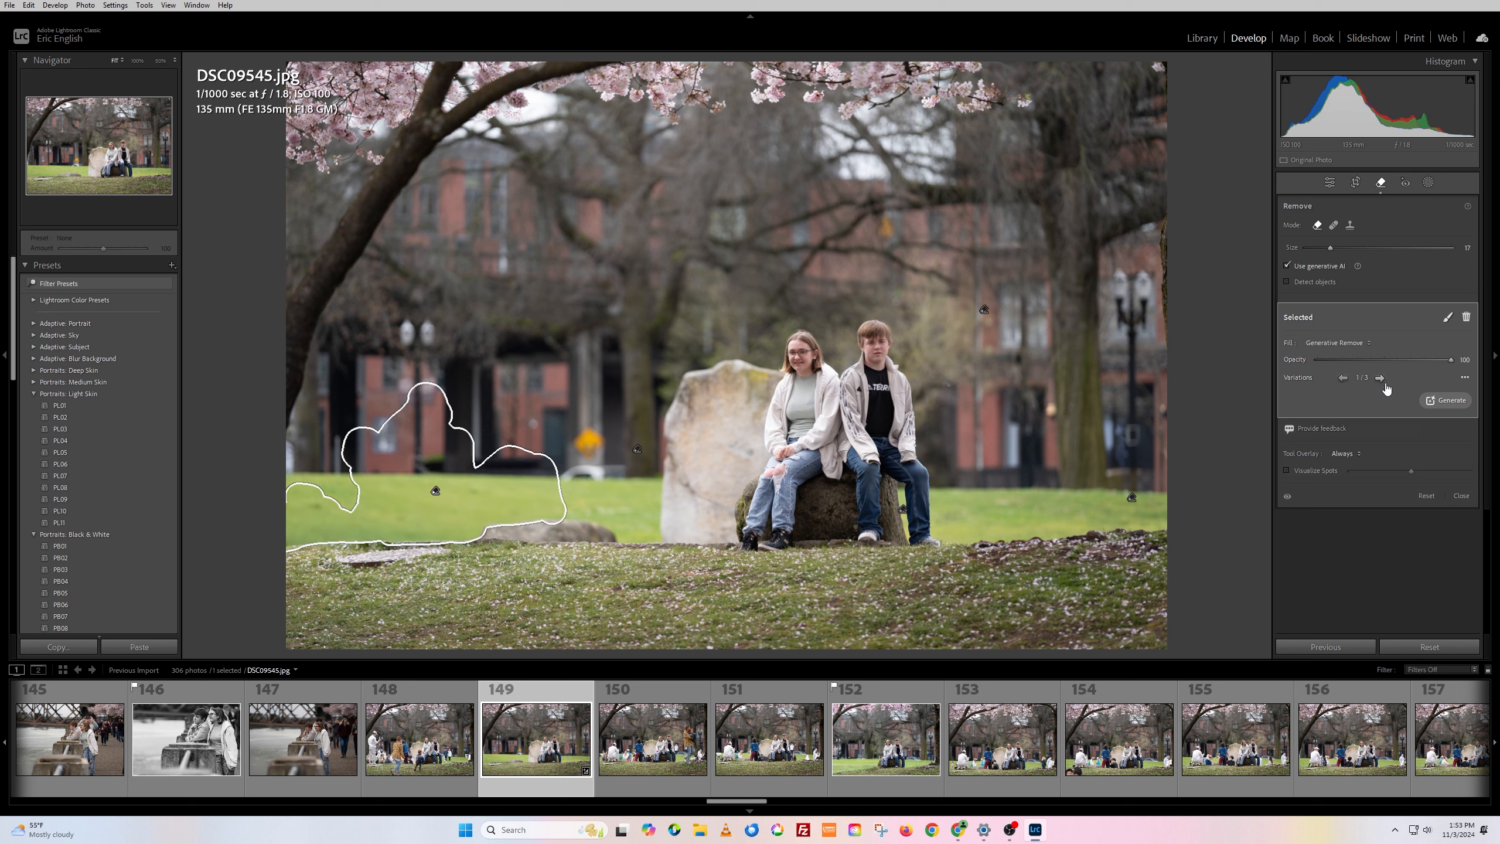
left_click(1381, 184)
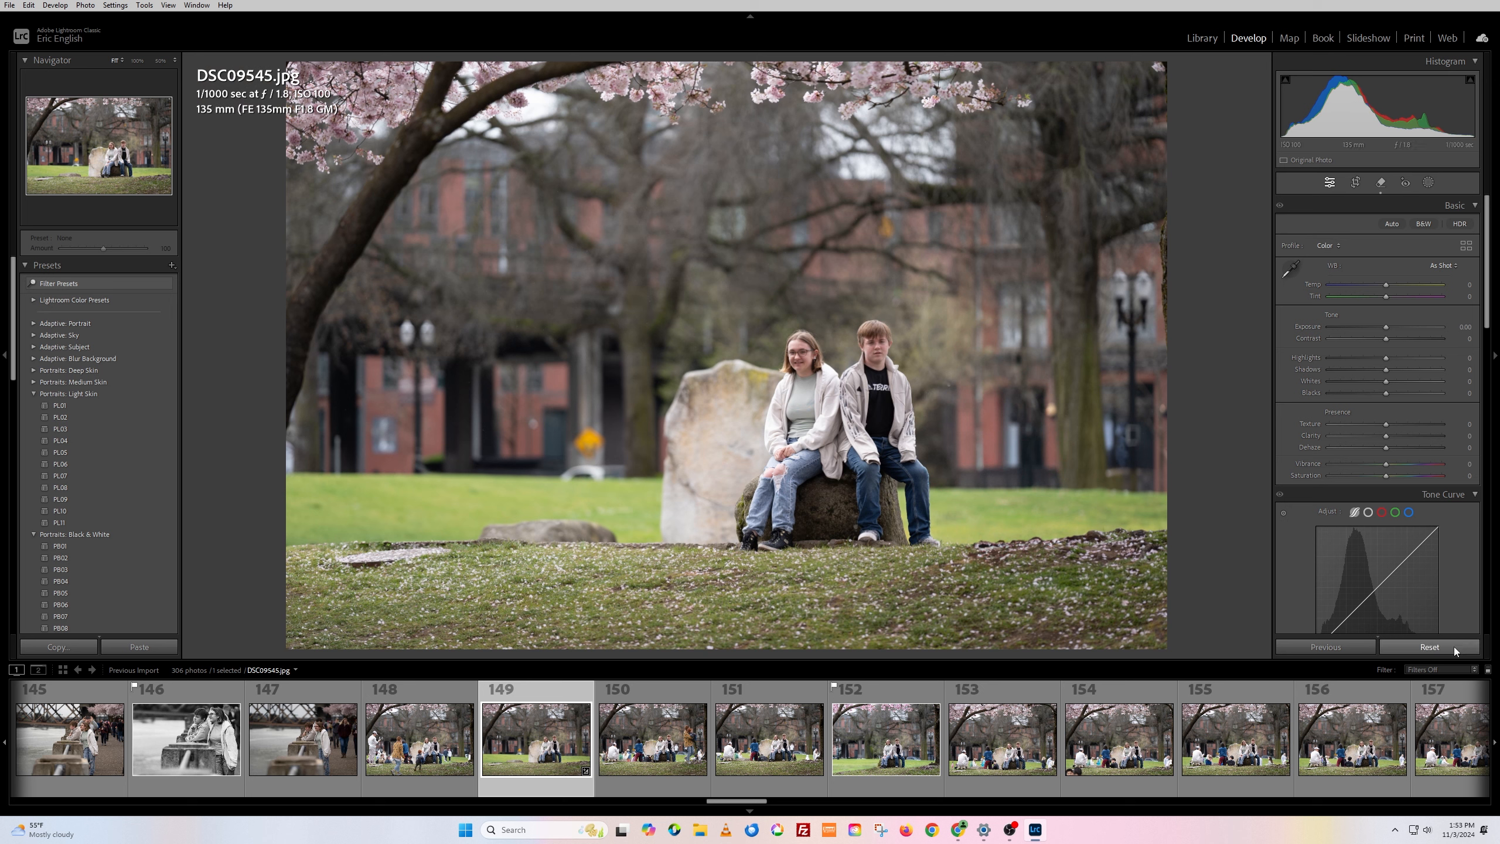
Reset all the photo's edits to compare with the original, and undo the reset.
left_click(1429, 647)
left_click(29, 4)
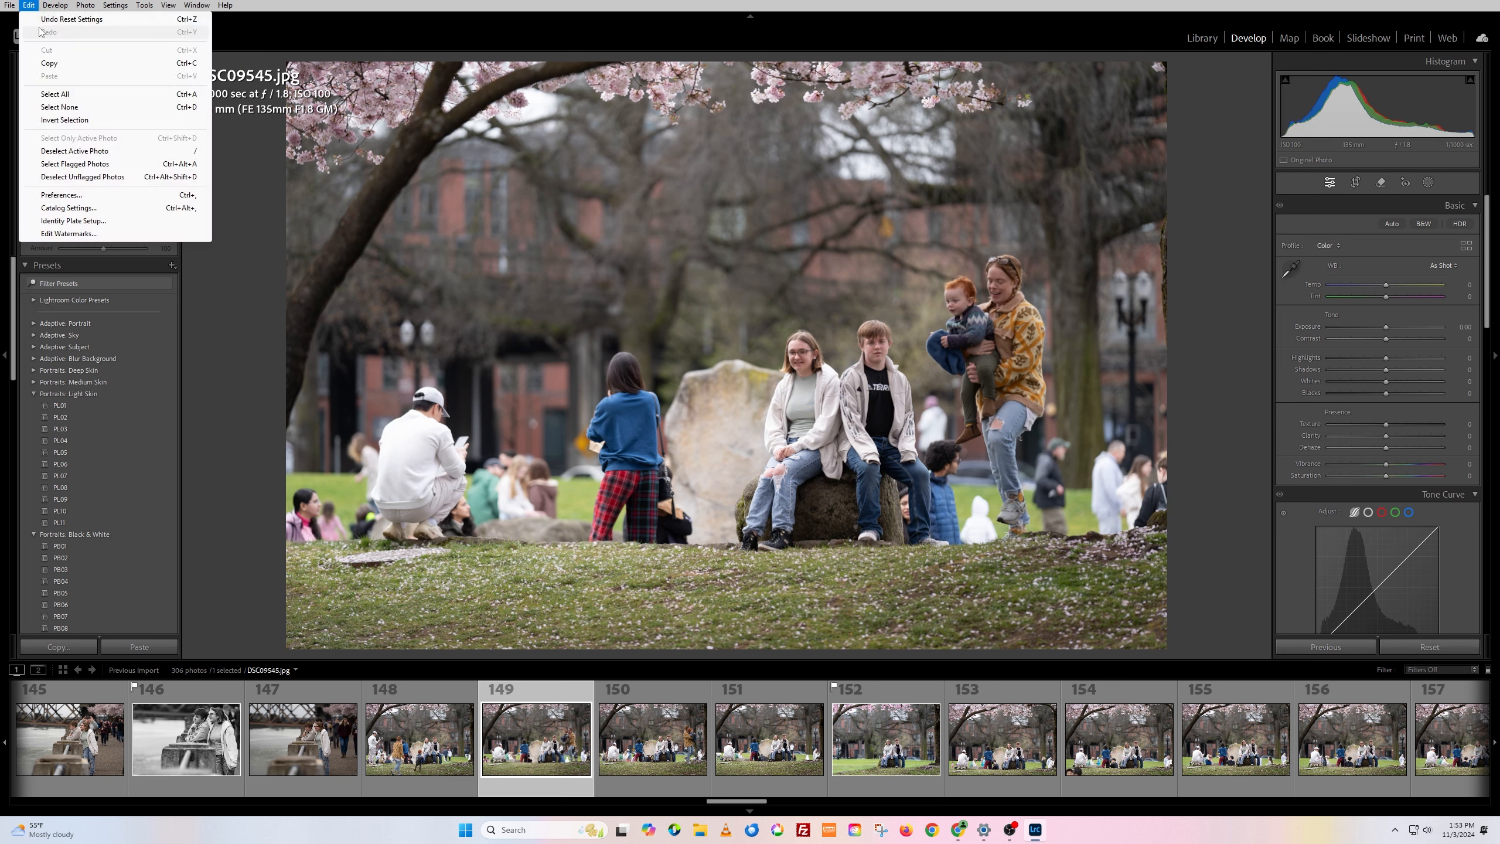
left_click(64, 19)
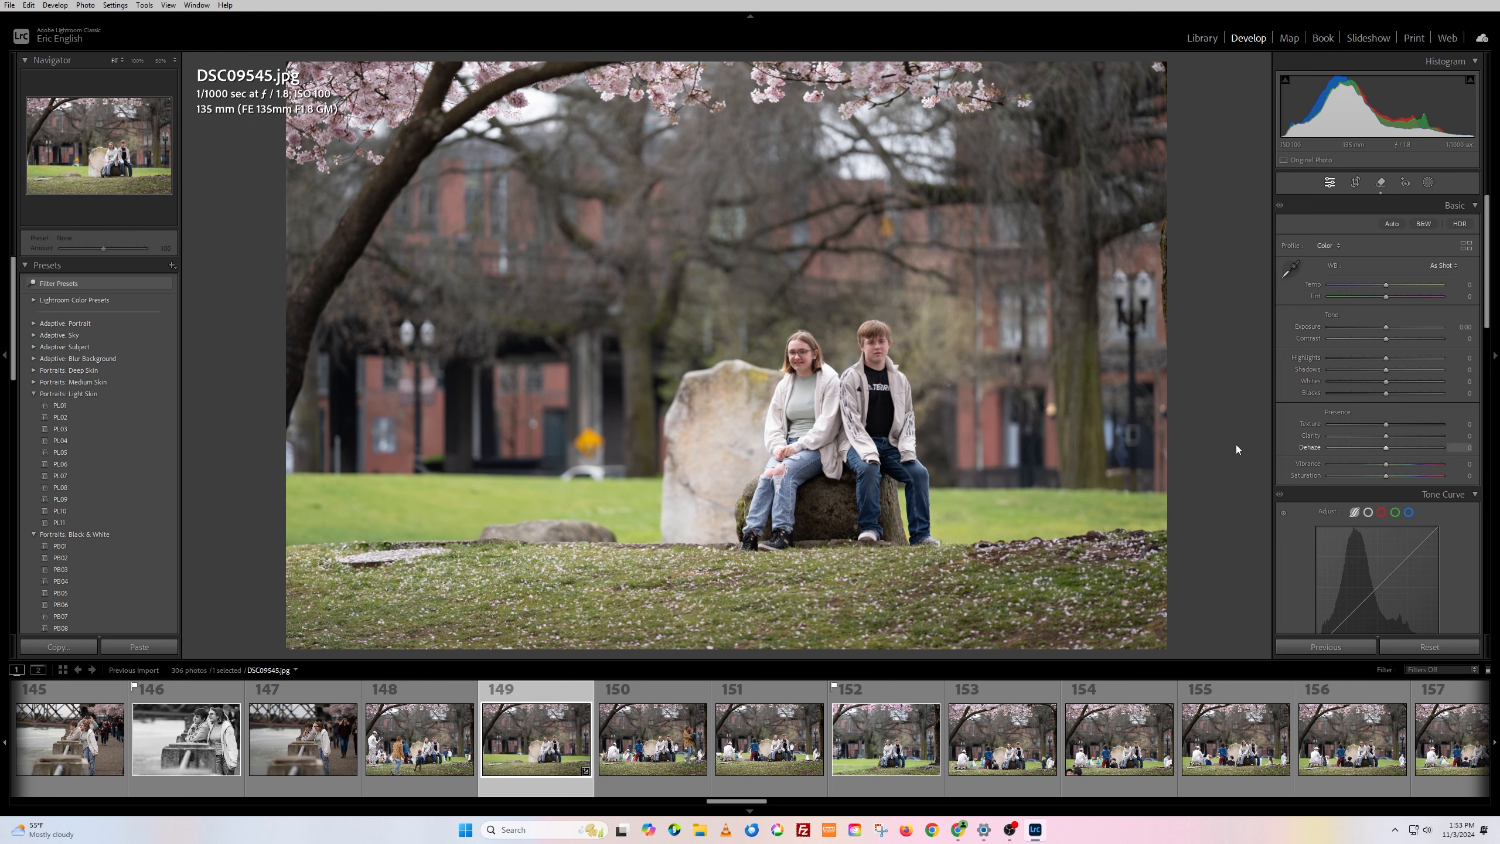
Apply the preset PB01 from the Portraits: Black & White group to the photo.
left_click(33, 394)
left_click(60, 417)
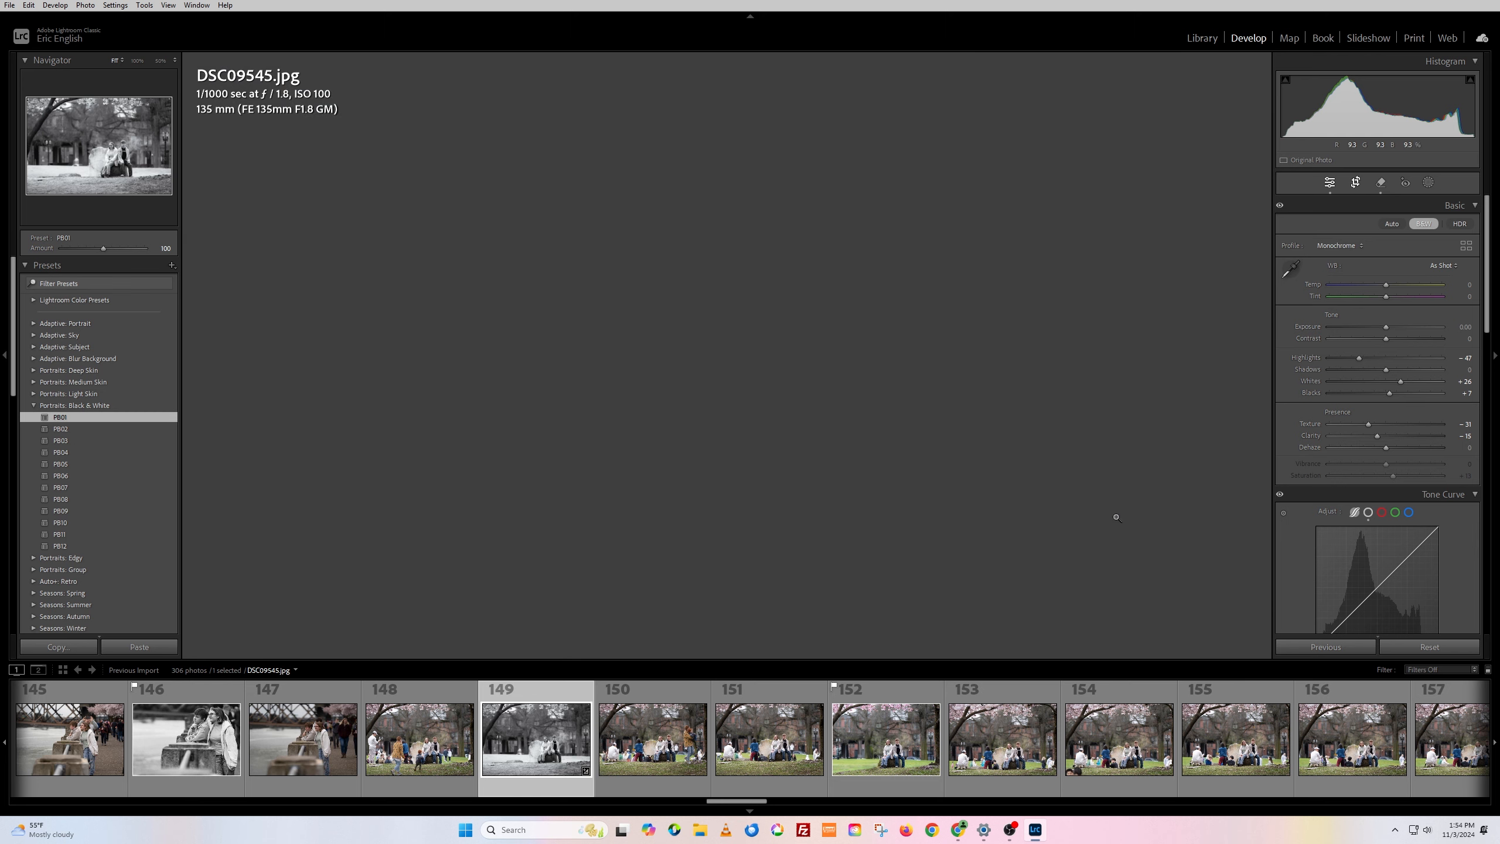
Crop the photo tighter by trimming its right and bottom edges at the original aspect ratio.
key("r")
left_click_drag(1170, 651, 1158, 635)
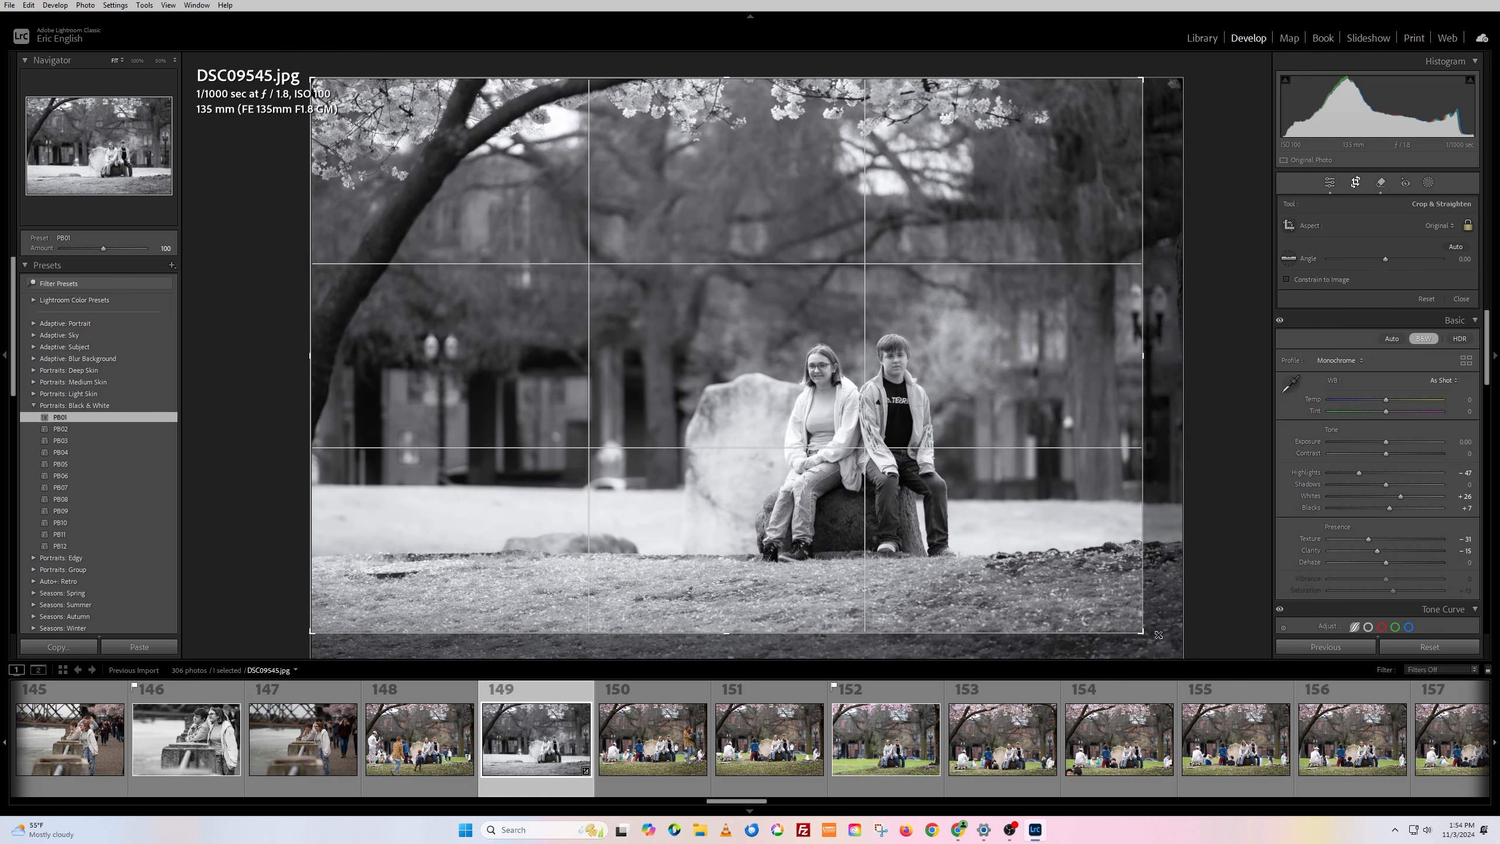